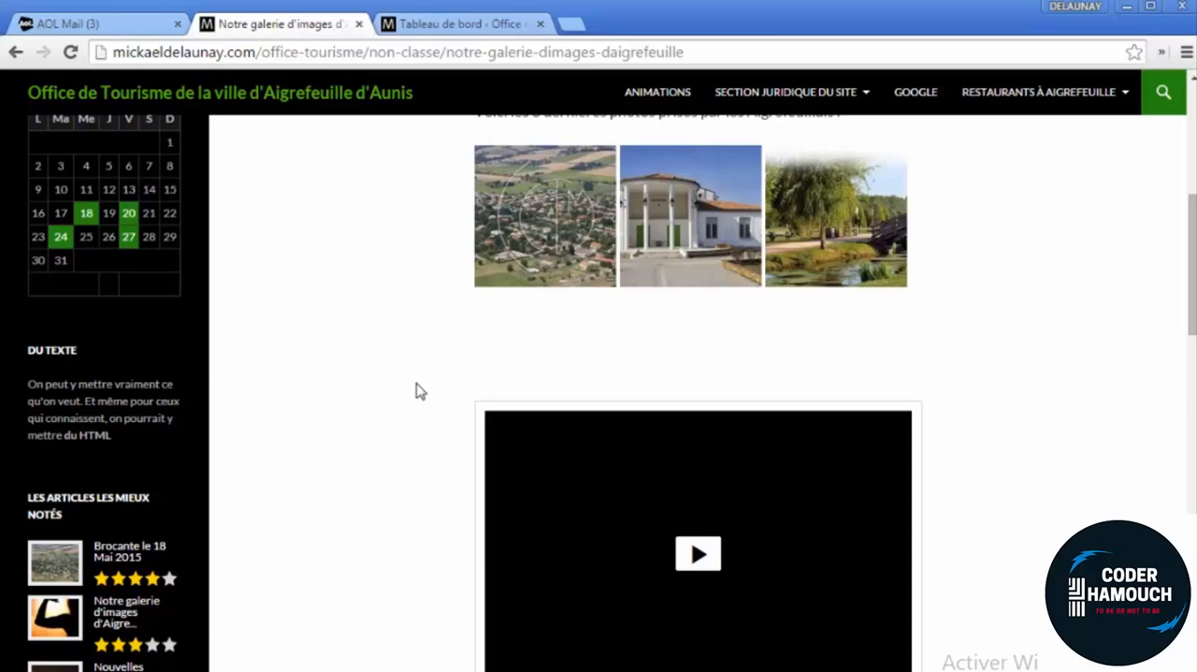
Reload the "Notre galerie d'images d'Aigrefeuille" article and look through the whole page down to its comment form
scroll(421, 391, "up", 5)
left_click(73, 51)
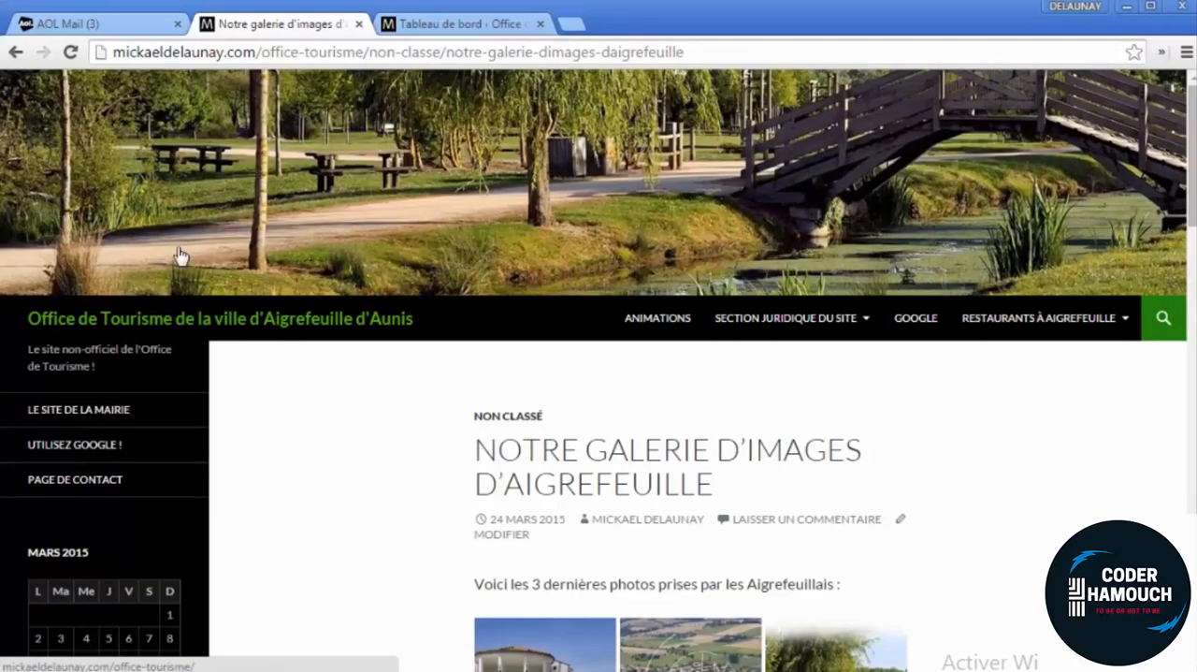
scroll(962, 245, "down", 3)
left_click_drag(1192, 241, 1181, 617)
scroll(427, 318, "up", 4)
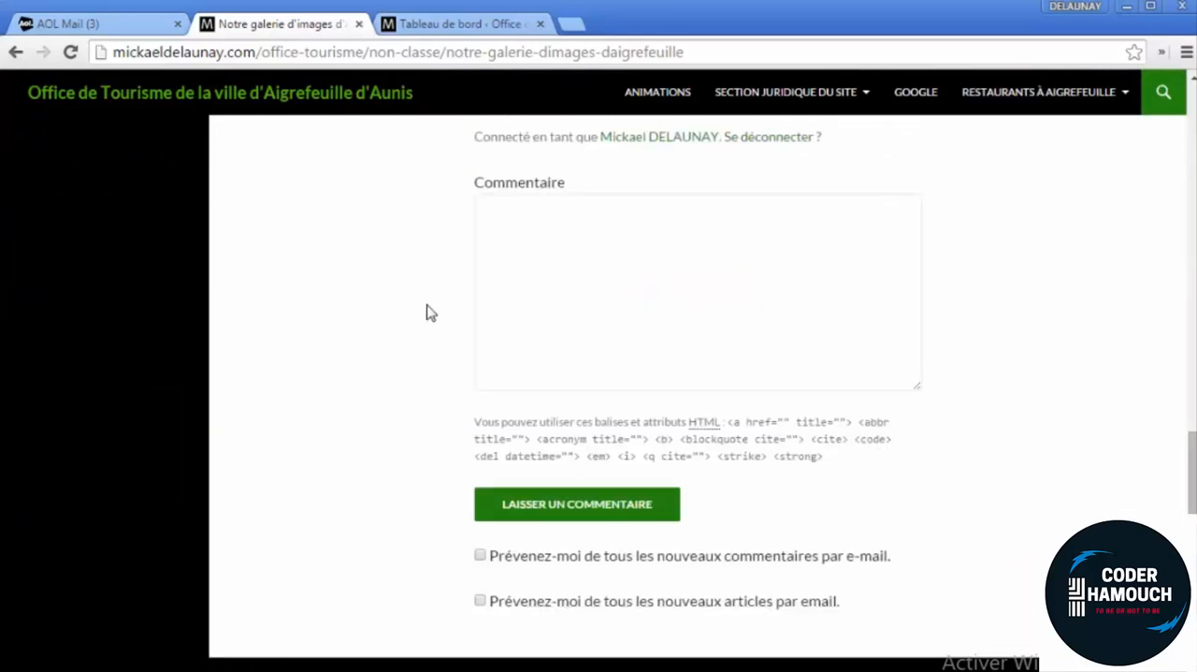
scroll(440, 308, "up", 10)
left_click_drag(685, 52, 100, 107)
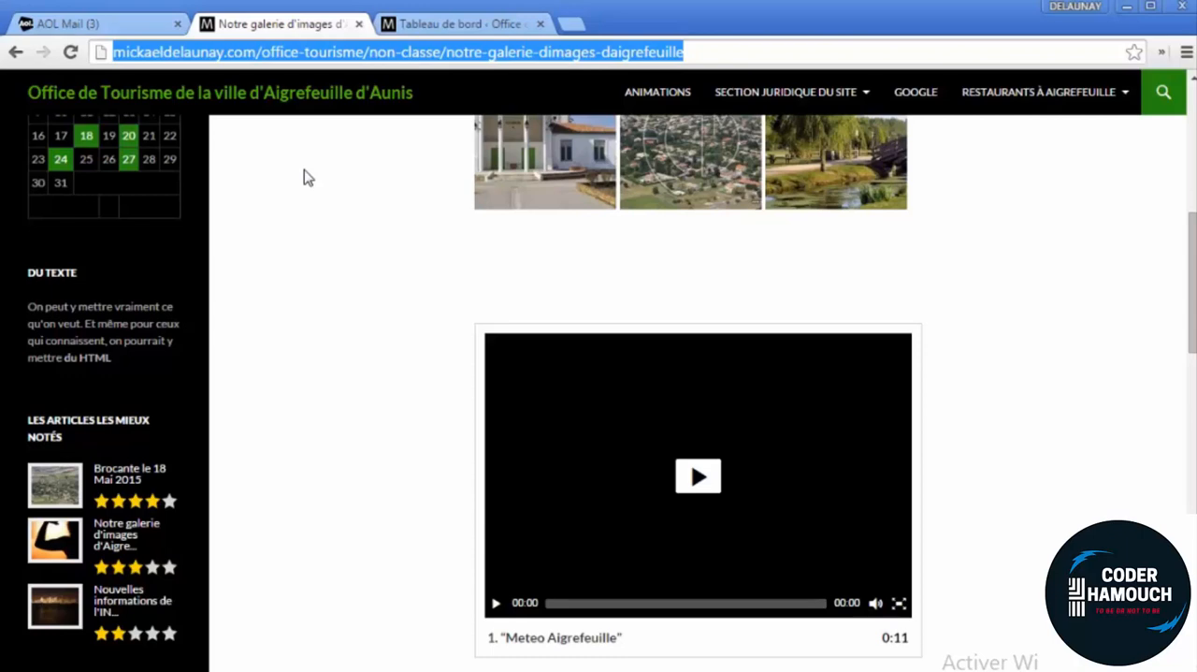
Switch to the WordPress dashboard and open the page for adding new extensions
left_click(442, 25)
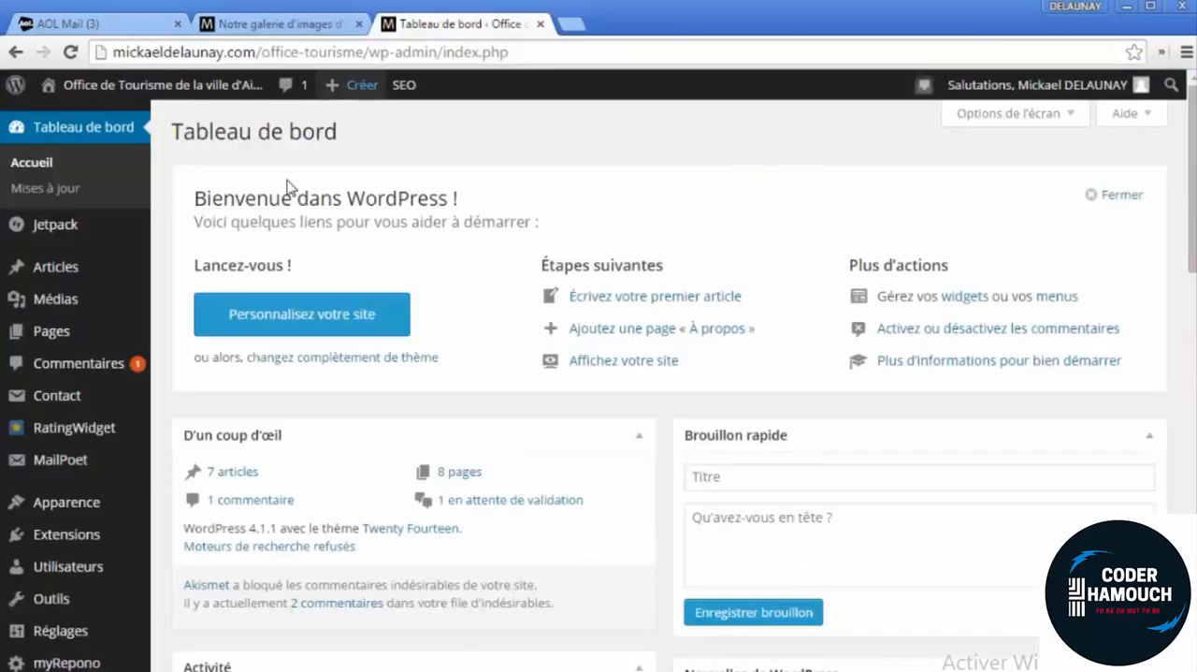
mouse_move(108, 550)
left_click(187, 562)
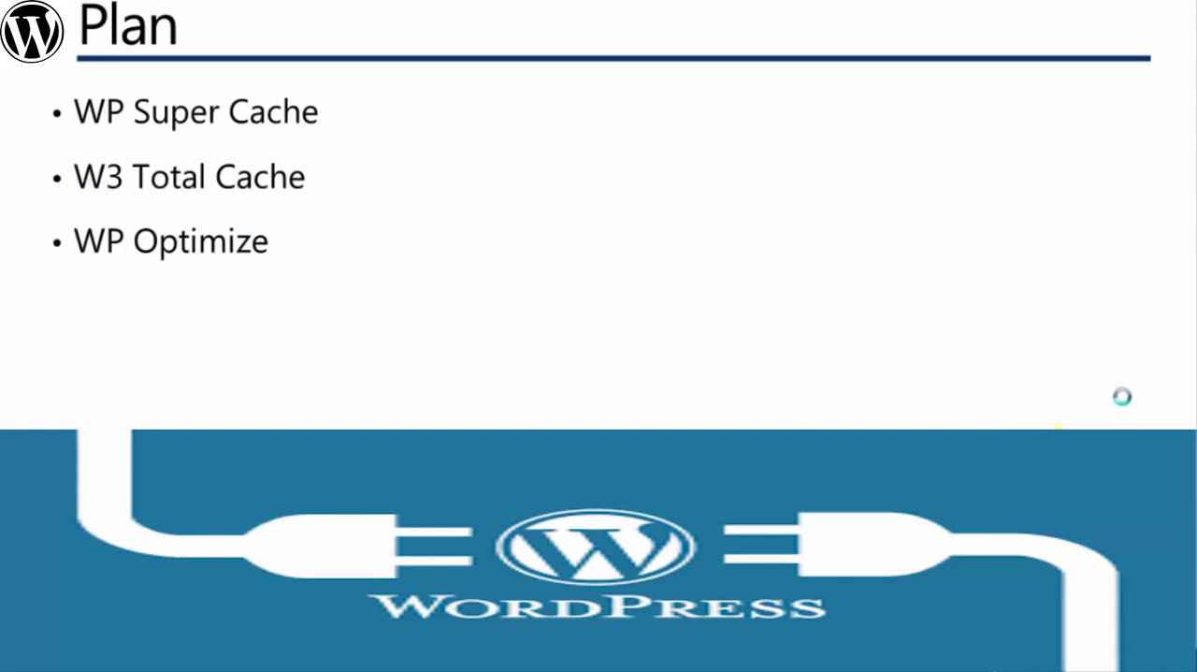
Search the extension directory for "WP Cache"
left_click(1005, 190)
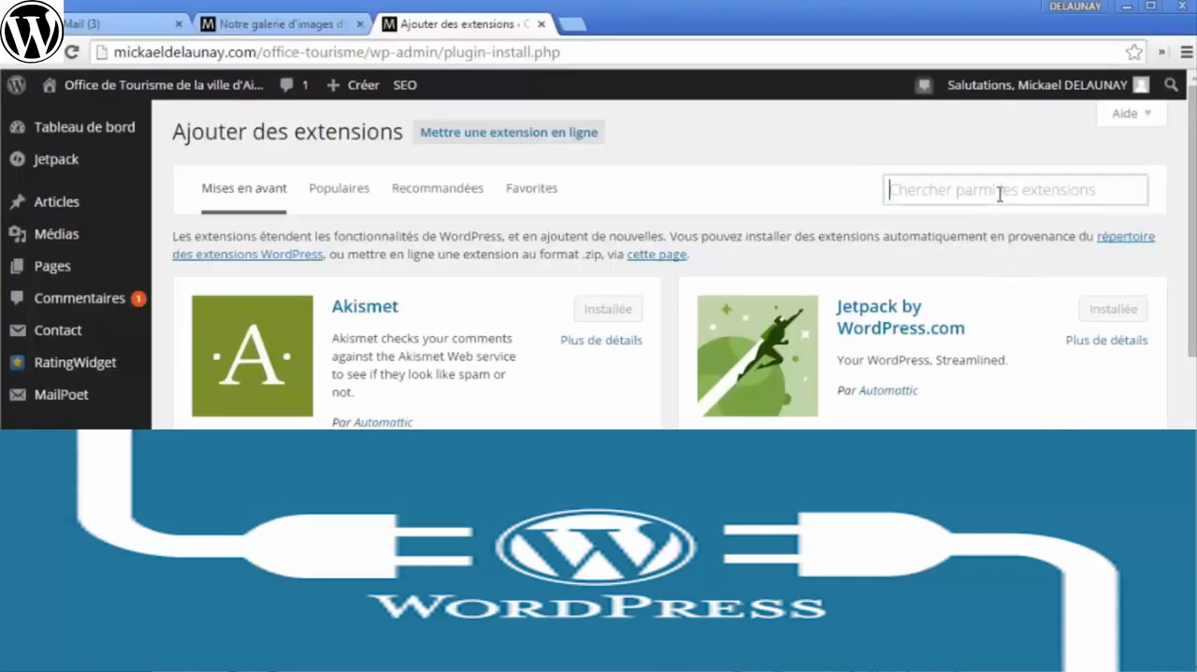
type("W")
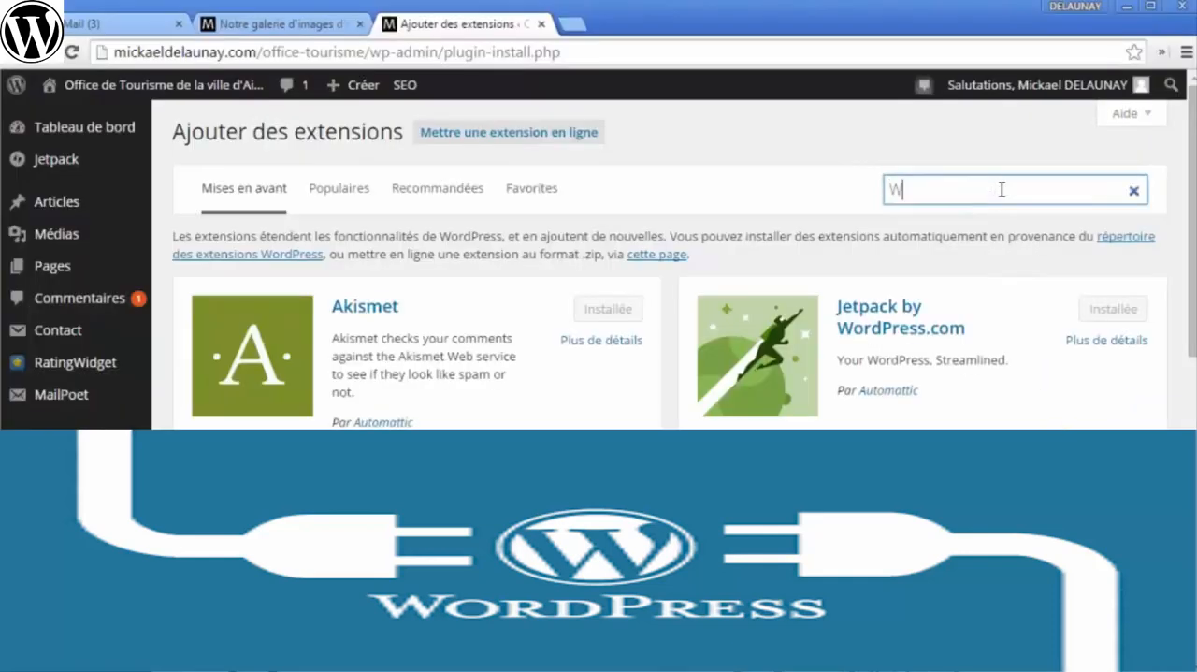
type("Pcache")
type(" Super ")
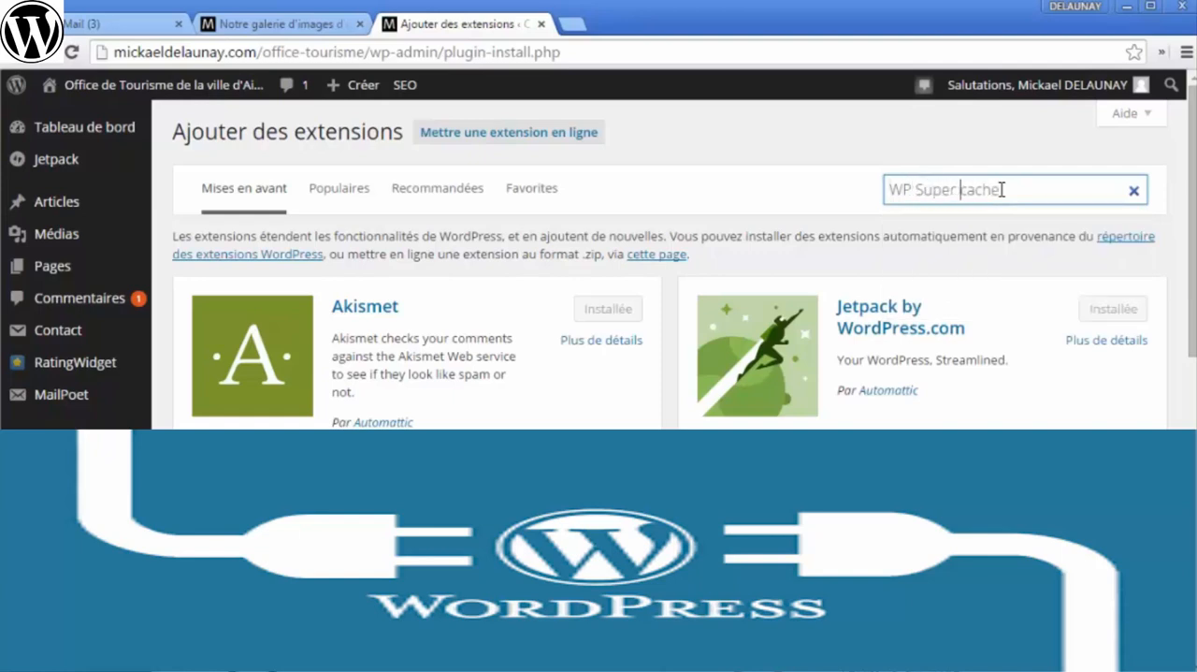
type("C")
key("BackSpace")
key("BackSpace")
key("BackSpace")
key("BackSpace")
key("BackSpace")
key("BackSpace")
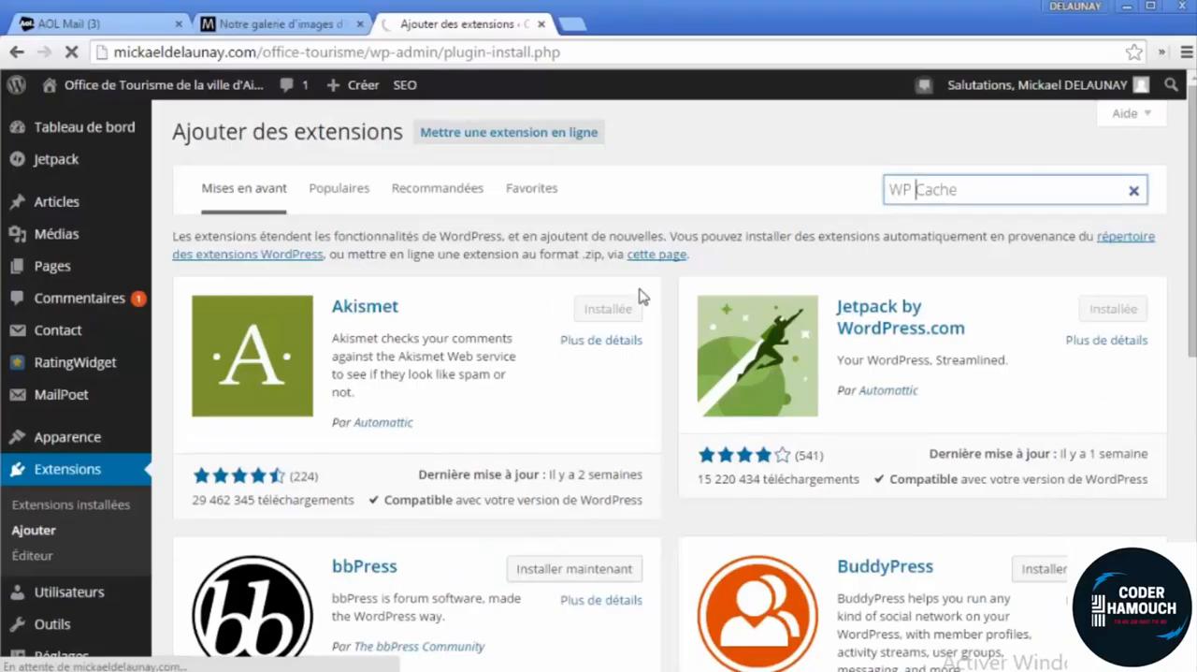
left_click_drag(979, 192, 869, 198)
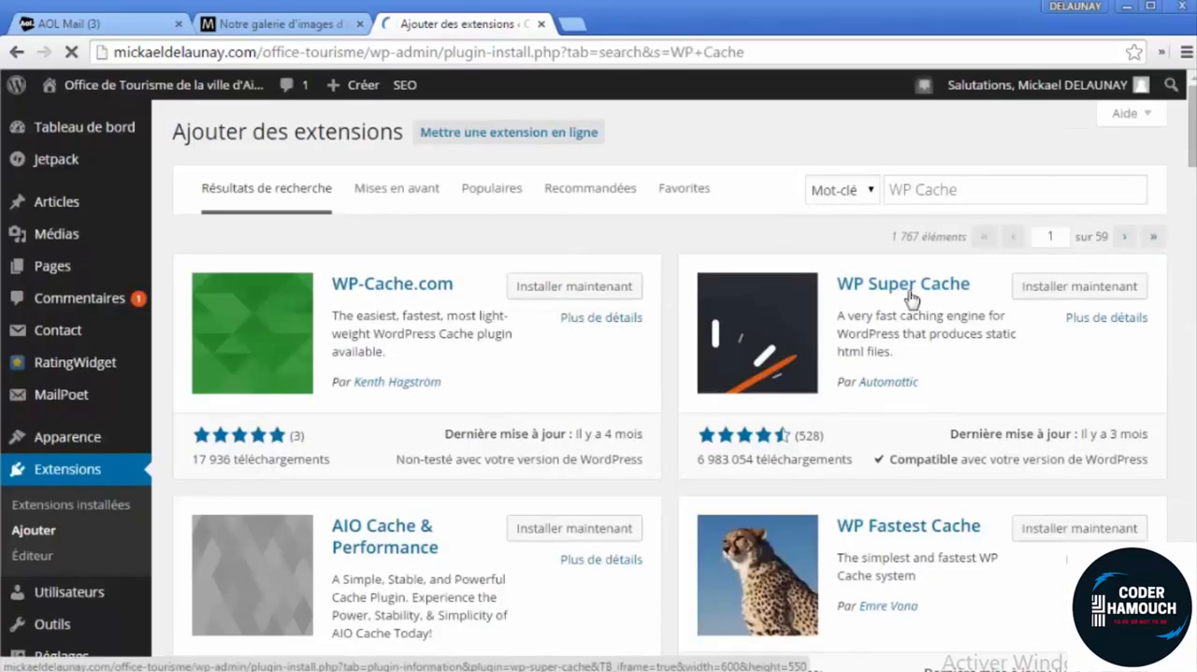
Install the WP Super Cache extension from the search results and accept the confirmation
left_click_drag(703, 465, 739, 467)
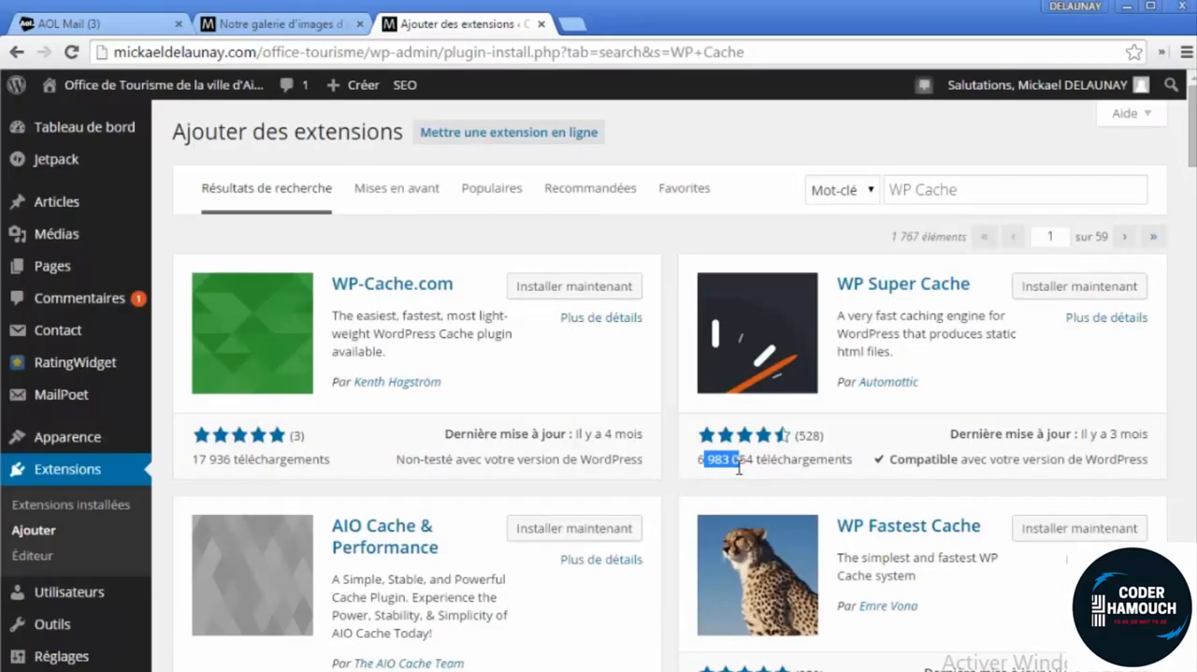
left_click(739, 460)
left_click(1027, 288)
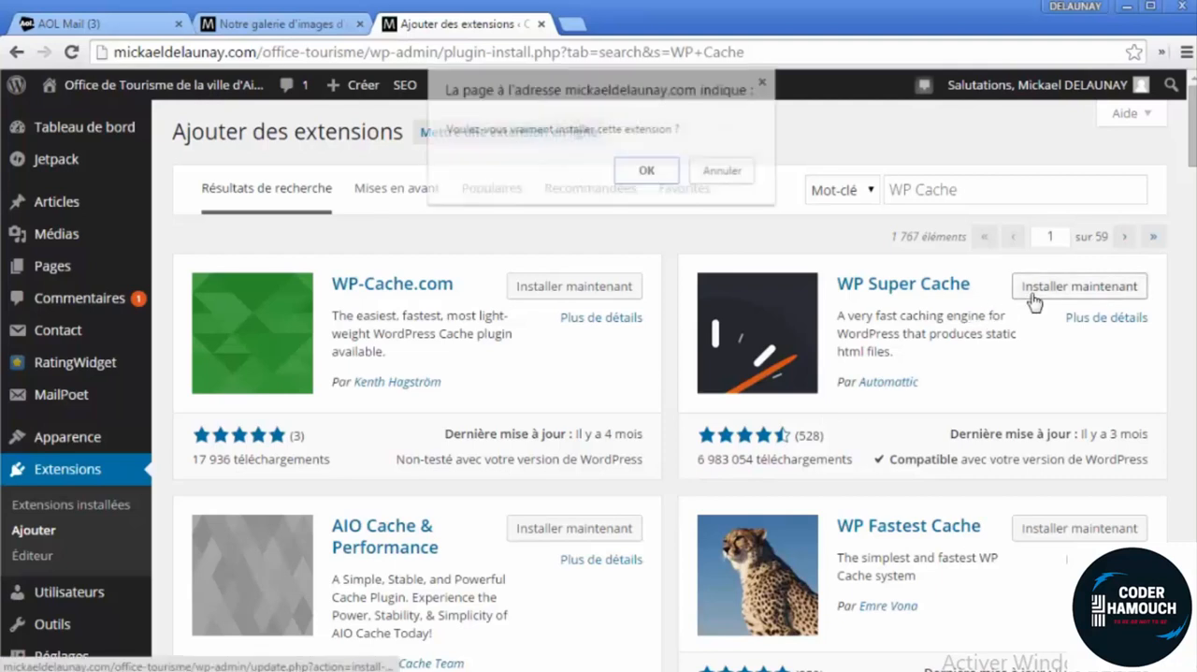
left_click(647, 172)
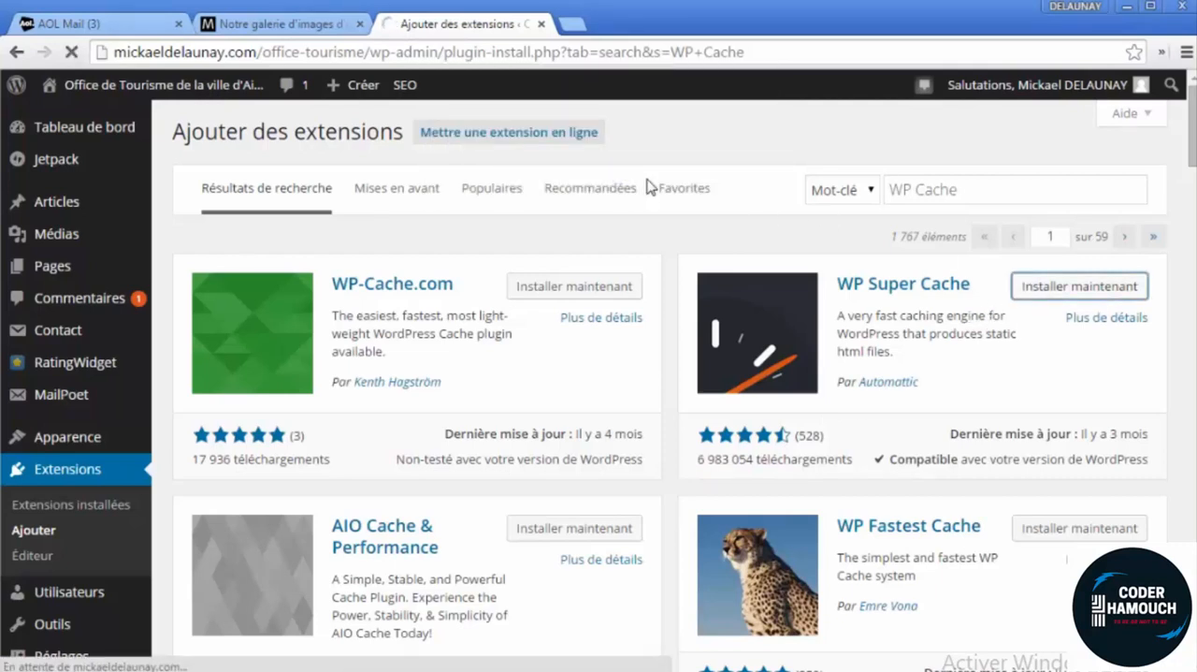
Reload the image gallery article on the public site while the extension installs
left_click(262, 32)
scroll(323, 452, "up", 10)
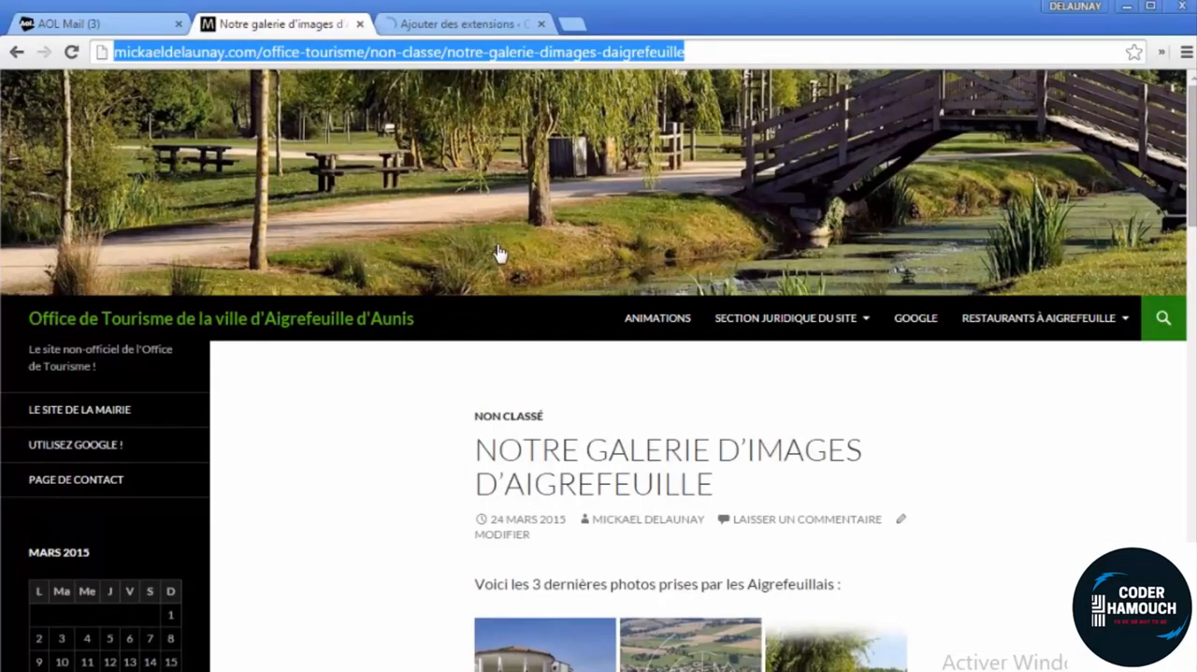
left_click(71, 51)
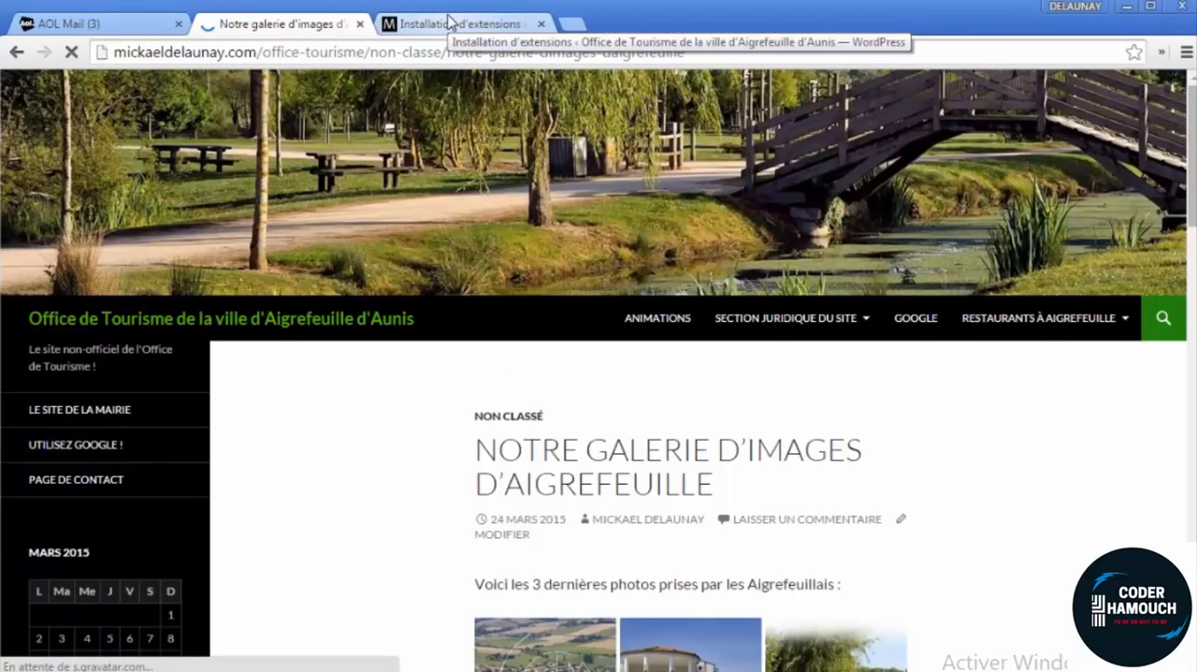
Activate the installed WP Super Cache extension and open its administration page
left_click(449, 22)
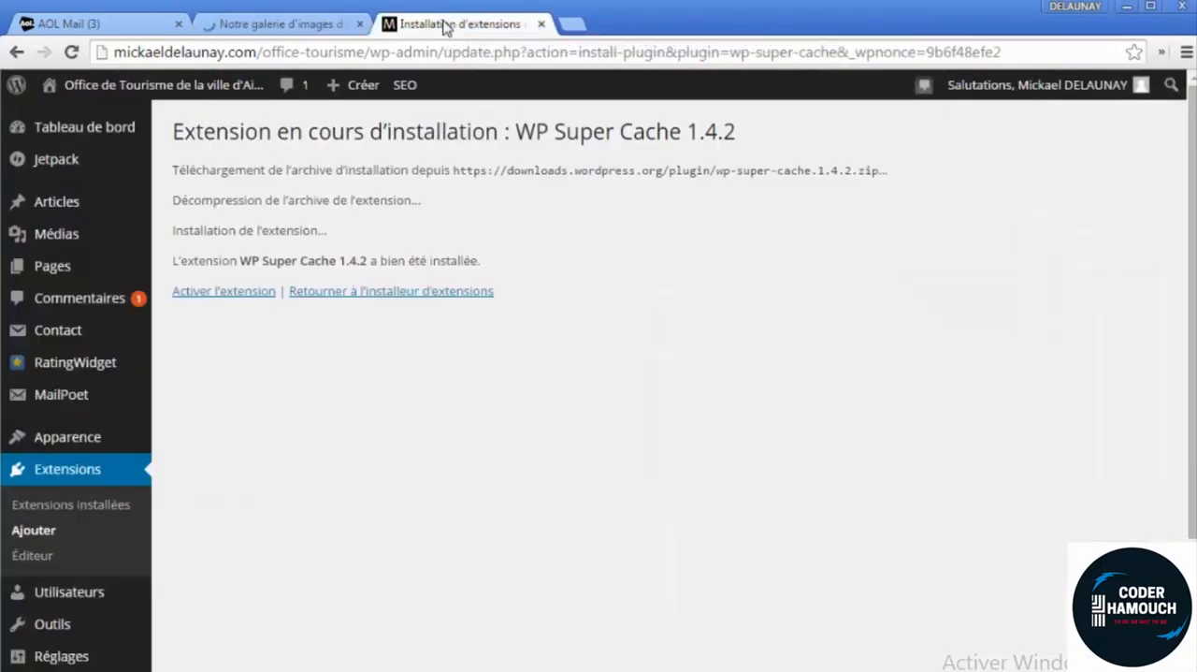
left_click(251, 298)
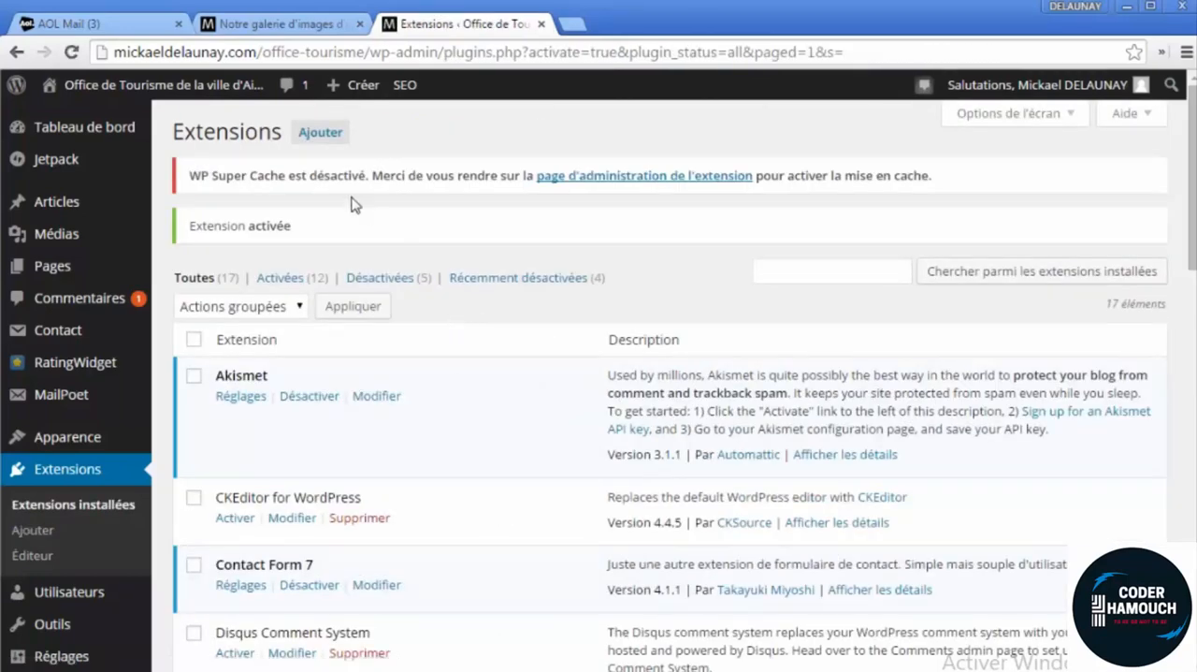
left_click(574, 183)
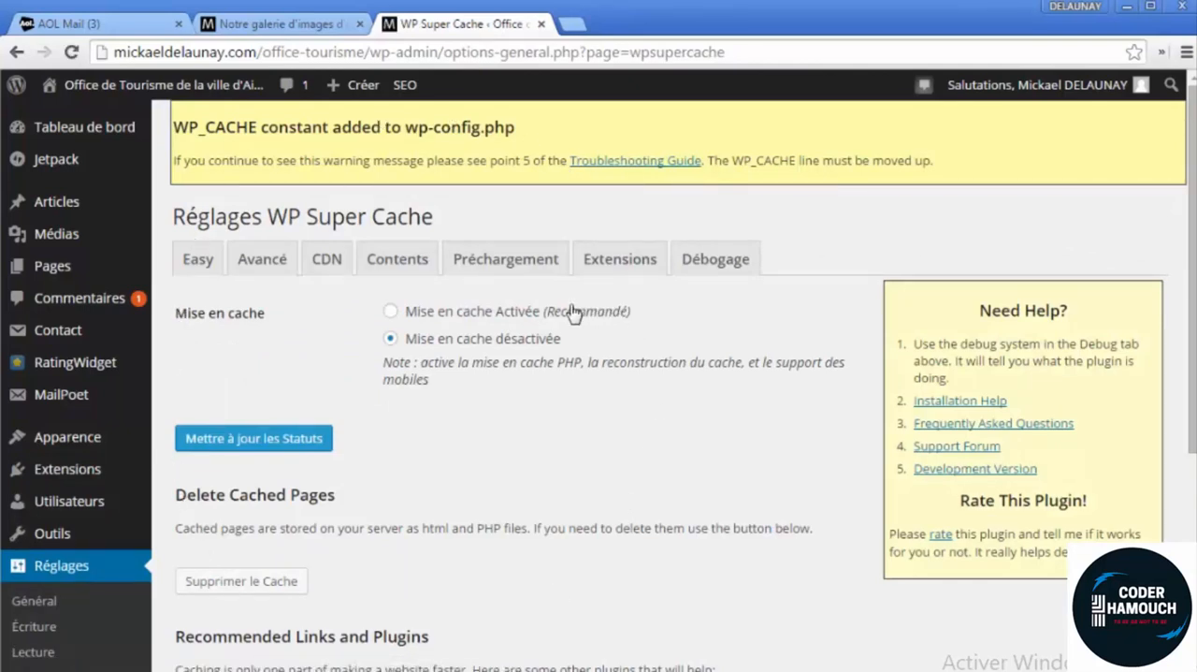
Set WP Super Cache to "Mise en cache Activée" and update the status
left_click_drag(649, 314, 453, 322)
left_click(418, 303)
scroll(449, 421, "down", 1)
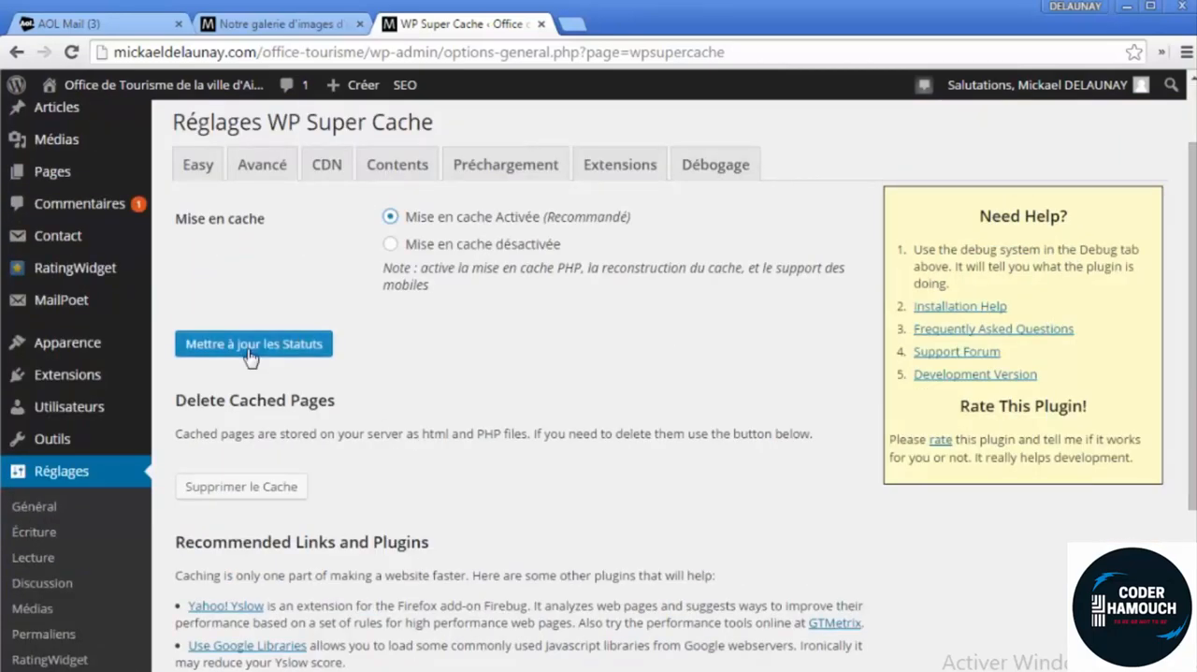
left_click(267, 348)
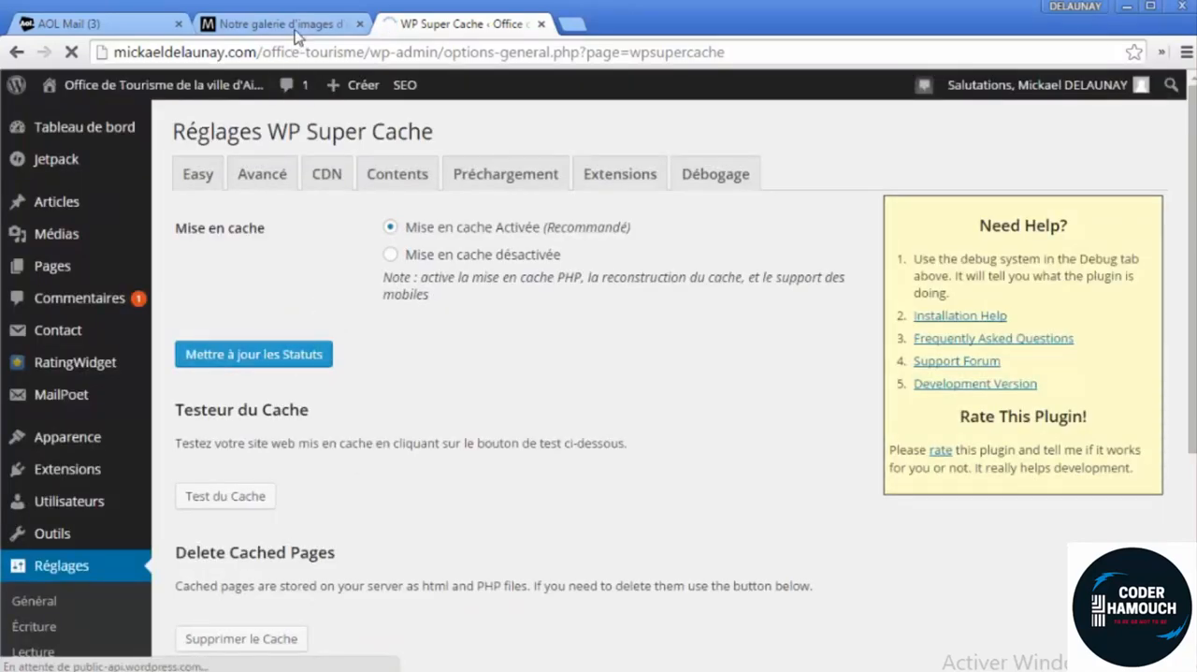
Load the image gallery article several times to compare its loading speed with caching enabled
left_click(297, 35)
left_click(295, 51)
key("Return")
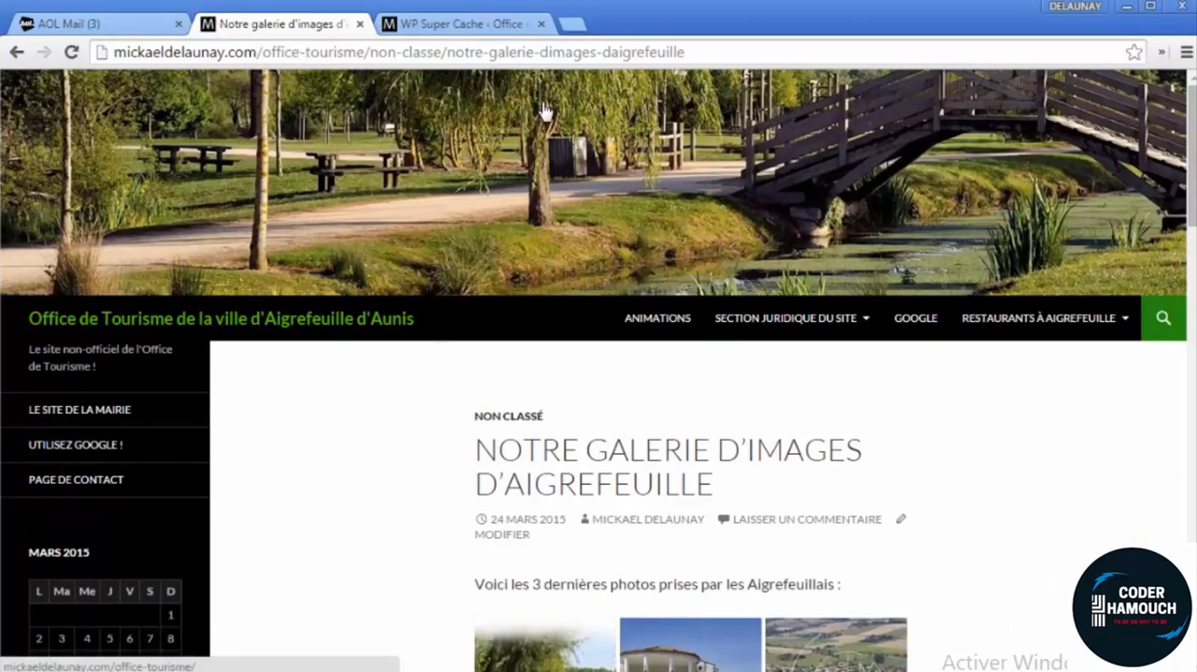
left_click_drag(689, 52, 112, 52)
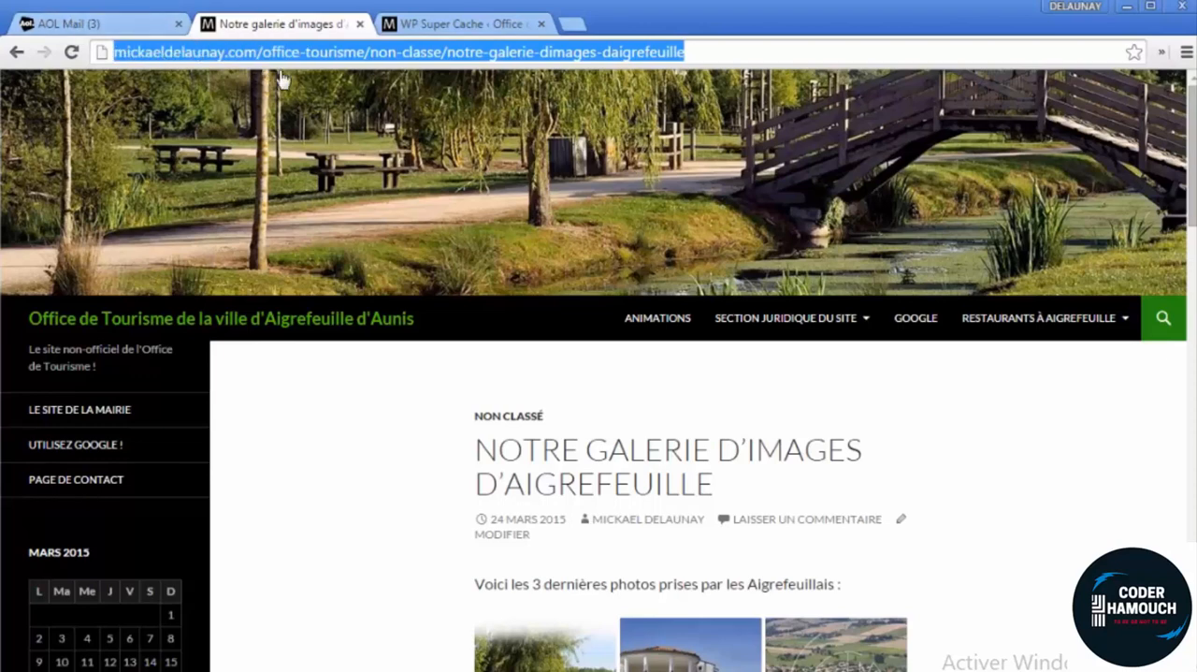
left_click(218, 53)
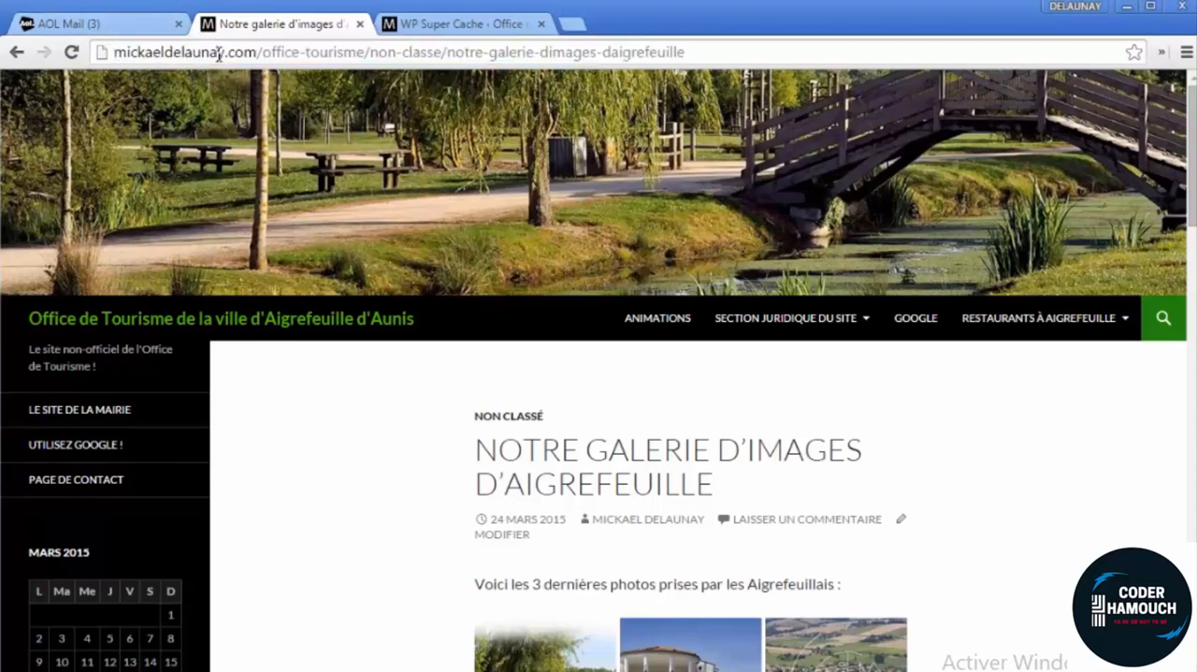
key("Return")
left_click(205, 44)
key("Return")
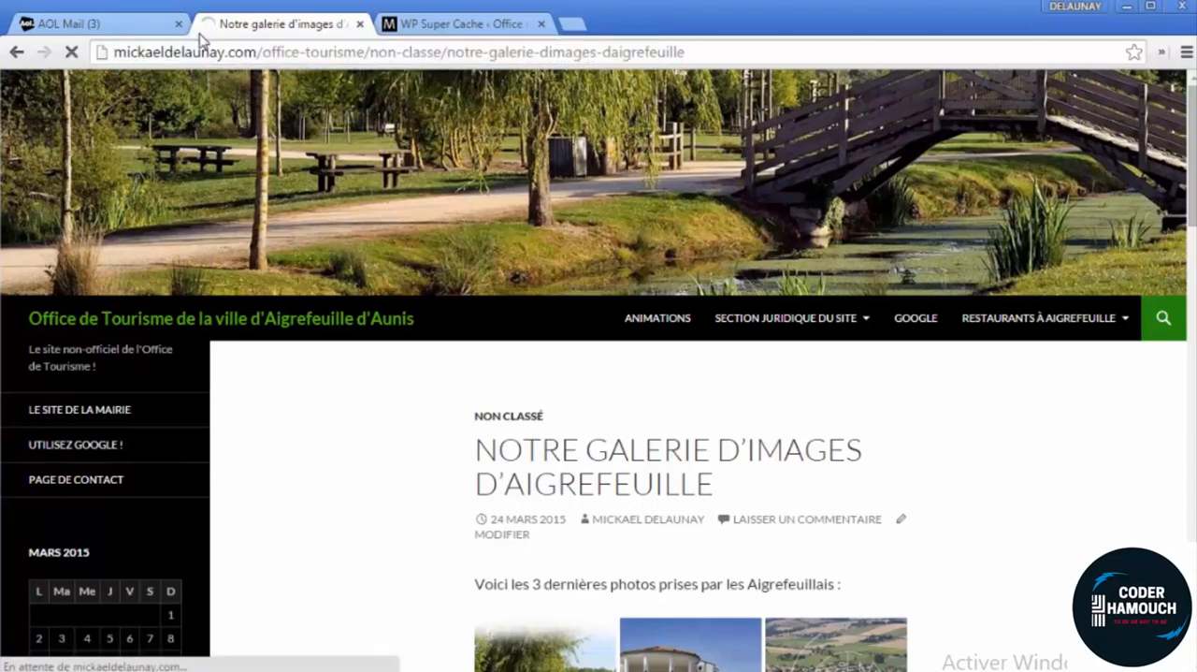
left_click(236, 51)
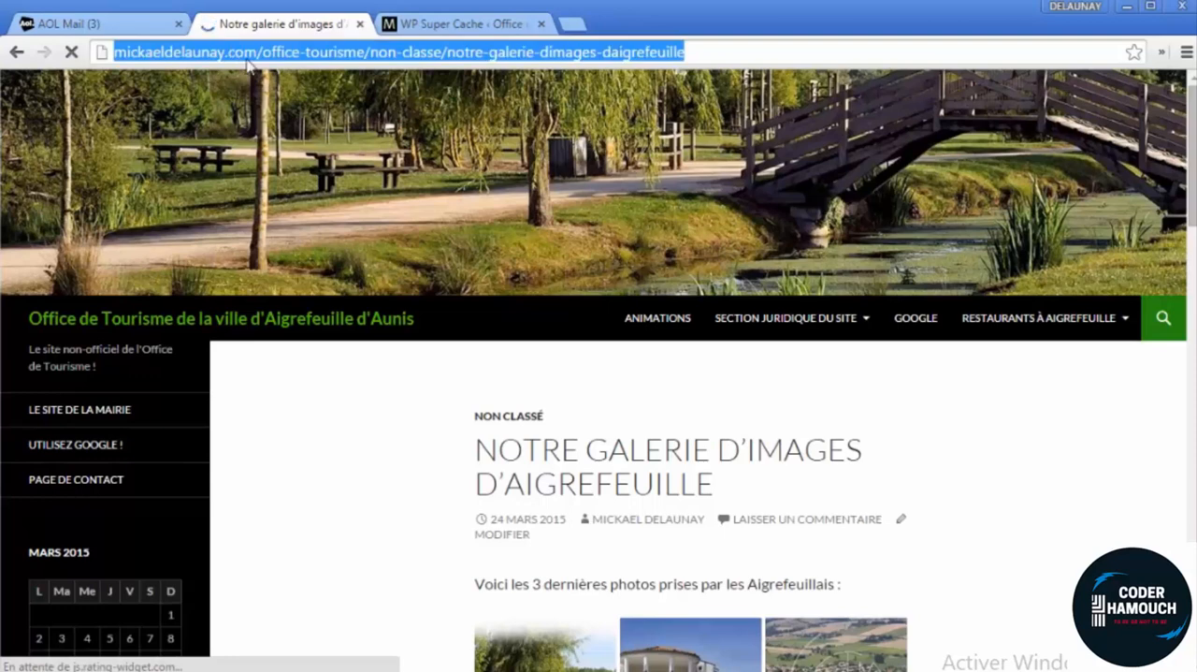
key("Return")
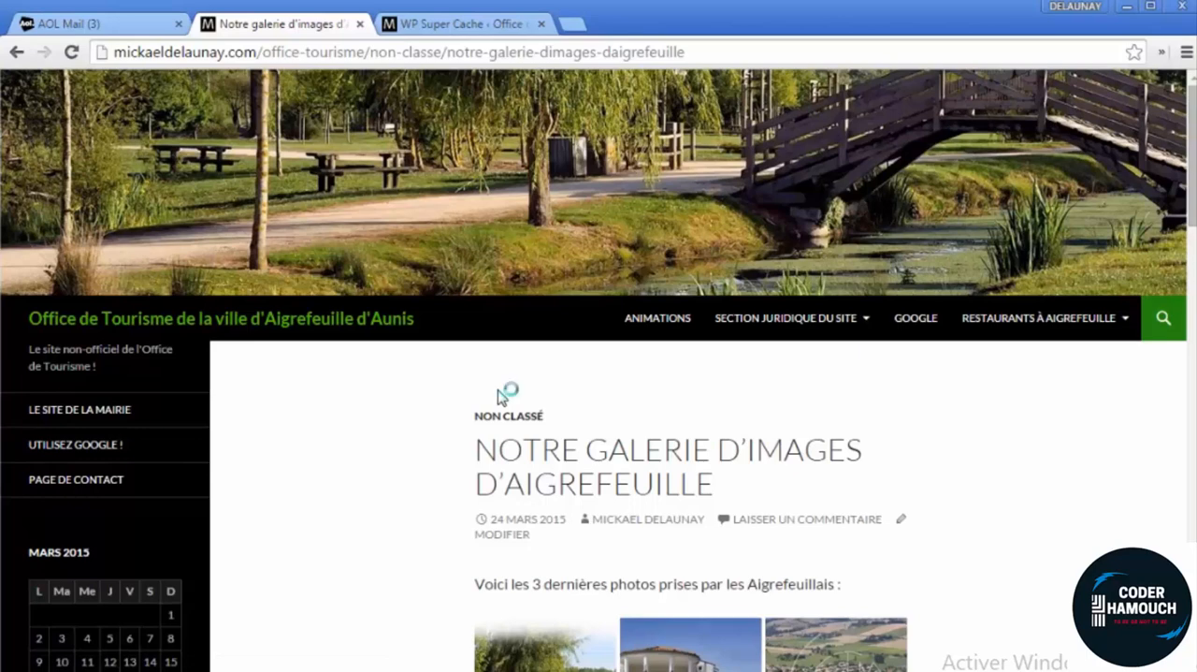
Open the browser developer tools on the gallery article, reload it and display its network requests
key("F12")
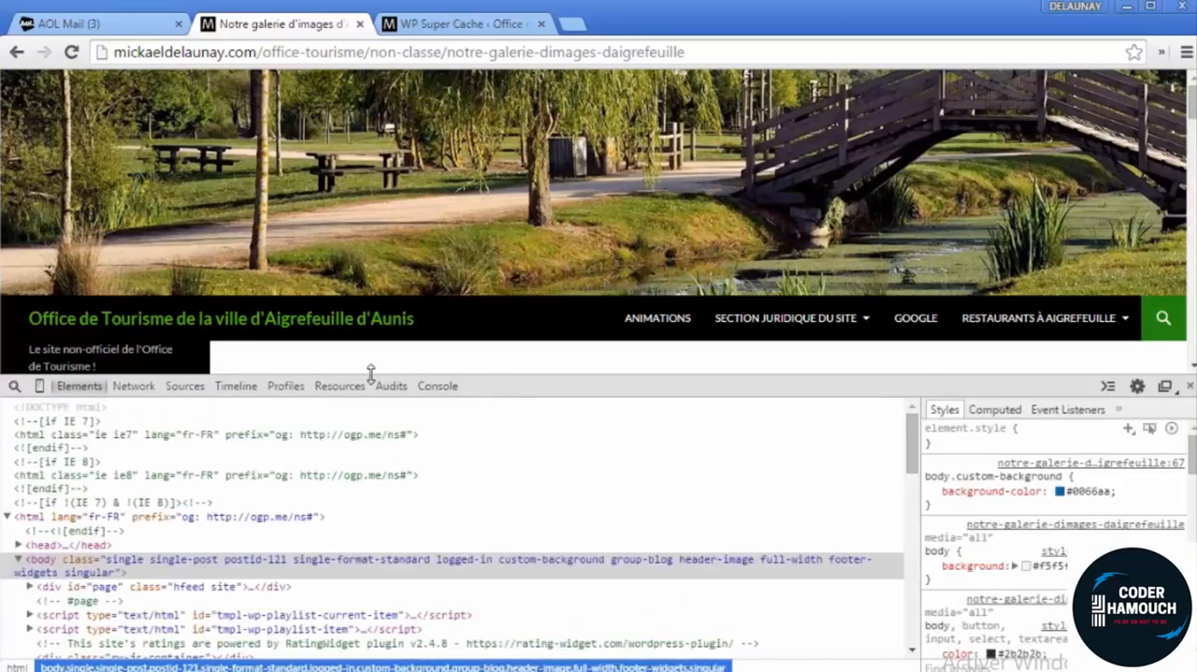
left_click(237, 386)
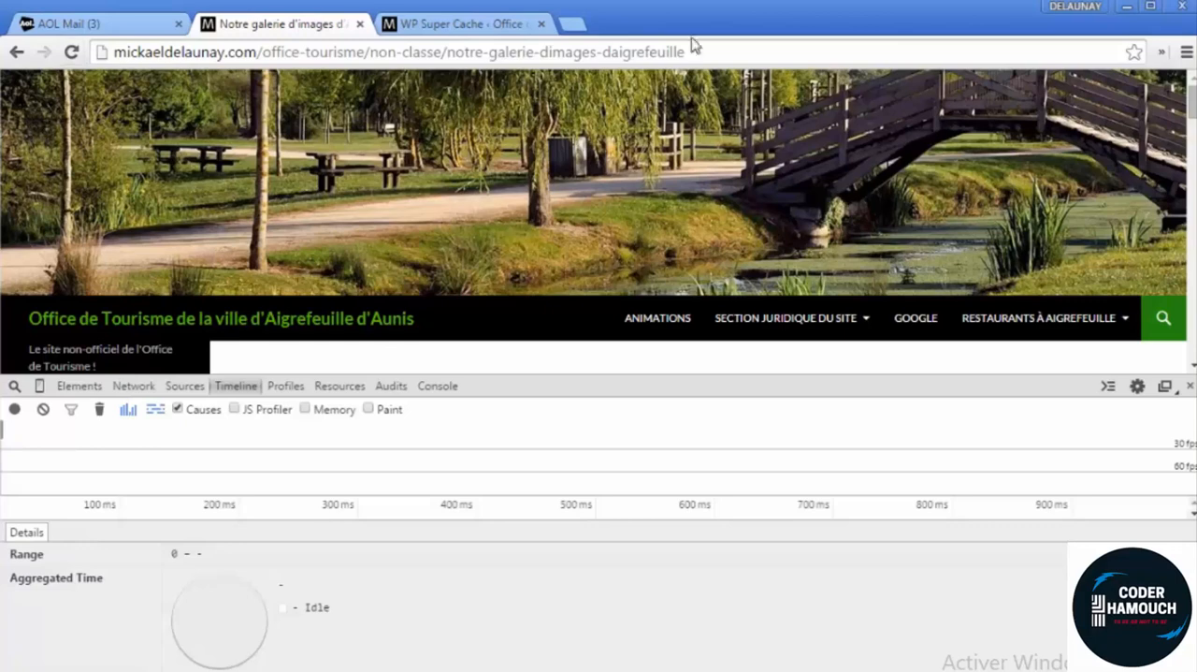
left_click(72, 53)
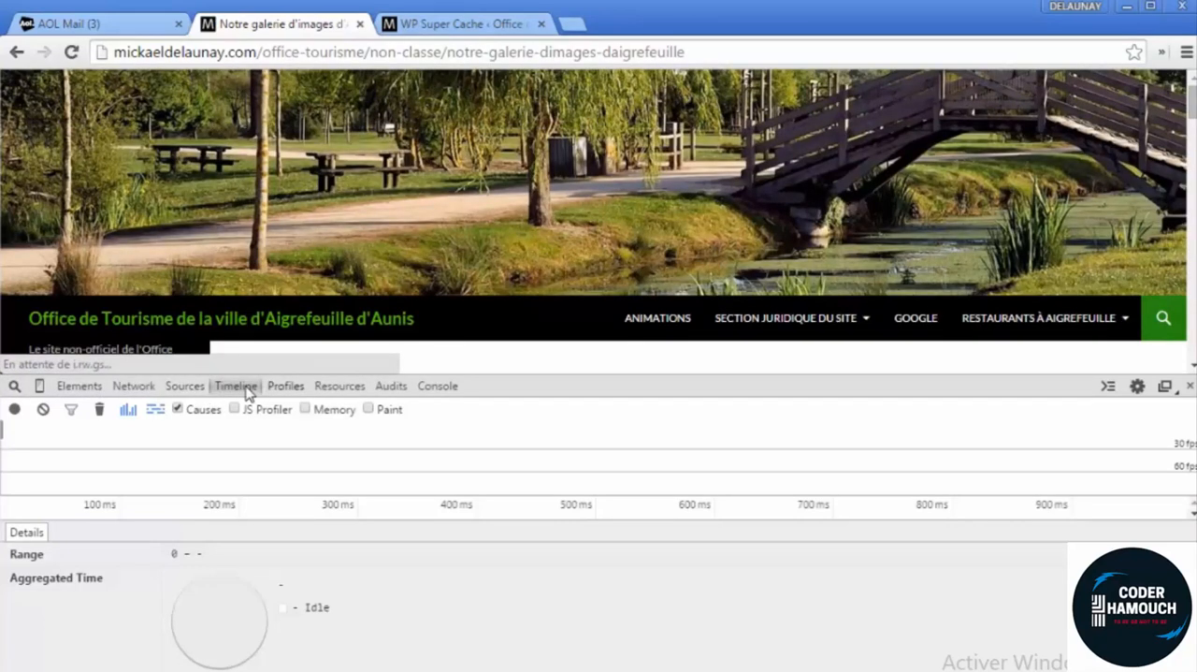
left_click(195, 388)
left_click(150, 387)
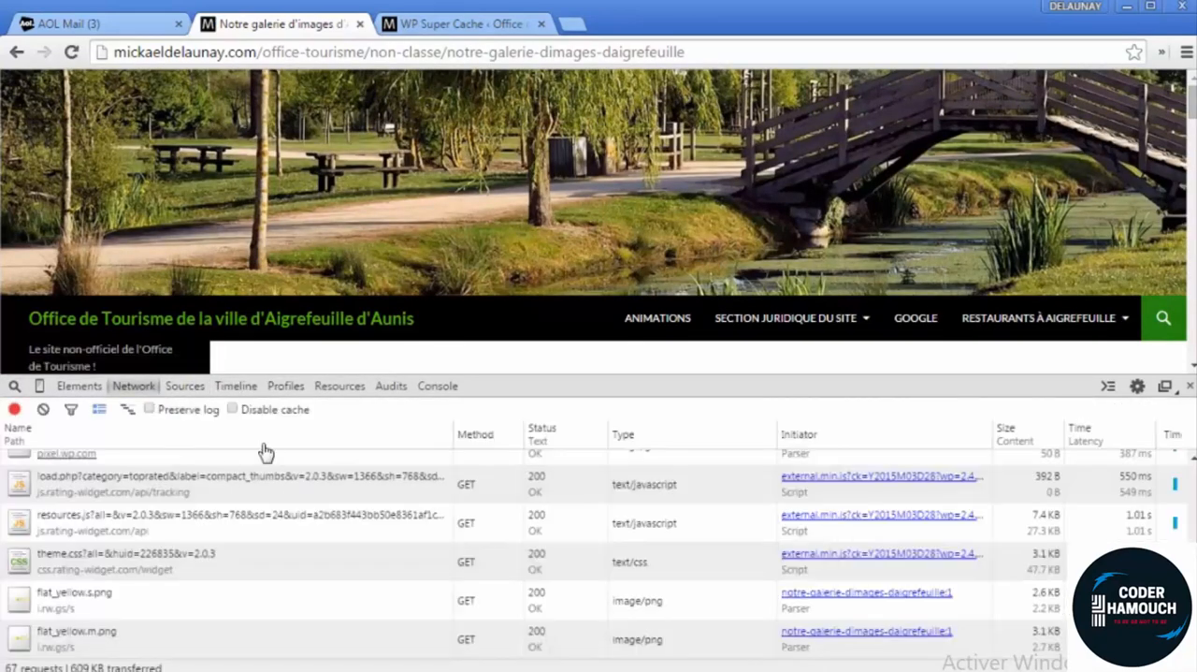
Clear the network log and reload the gallery article to measure its load time with caching enabled
left_click(44, 410)
left_click(71, 51)
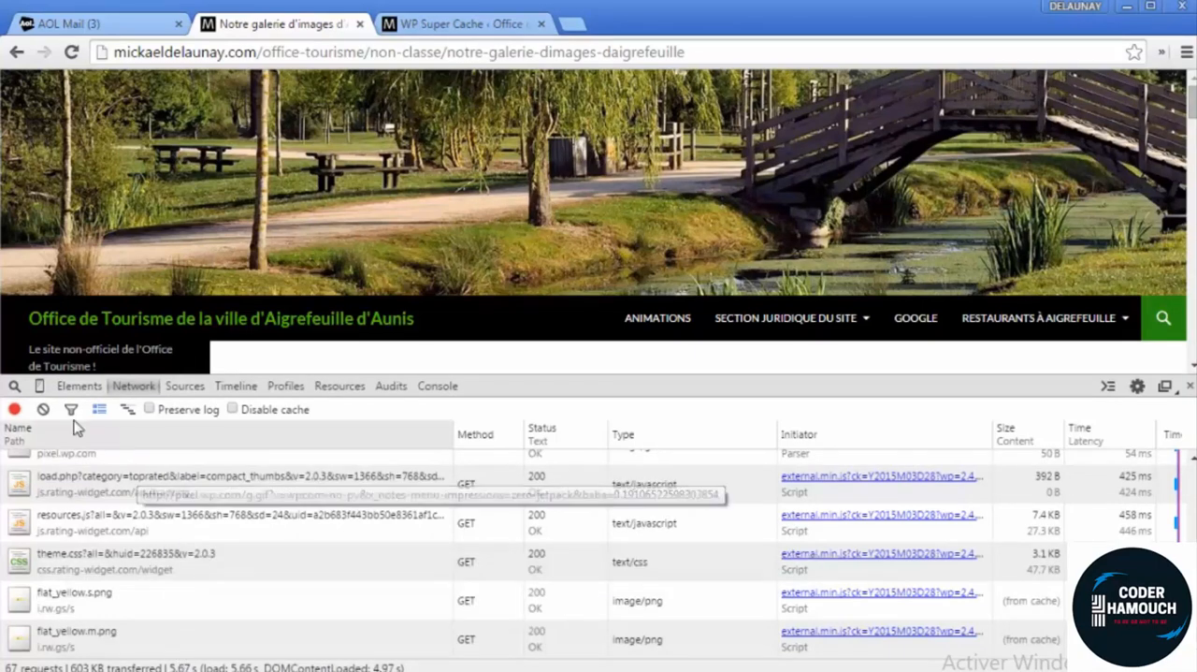
Clear the network log, set WP Super Cache to "Mise en cache désactivée" and update the status
left_click(43, 409)
left_click(492, 25)
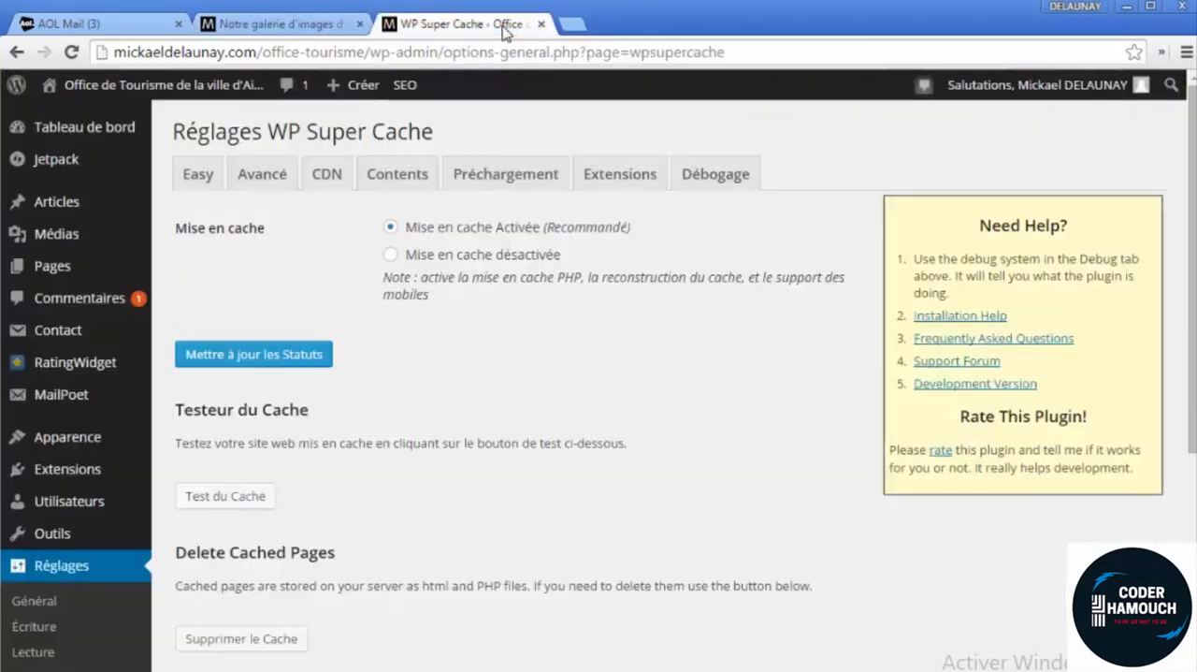
left_click(311, 356)
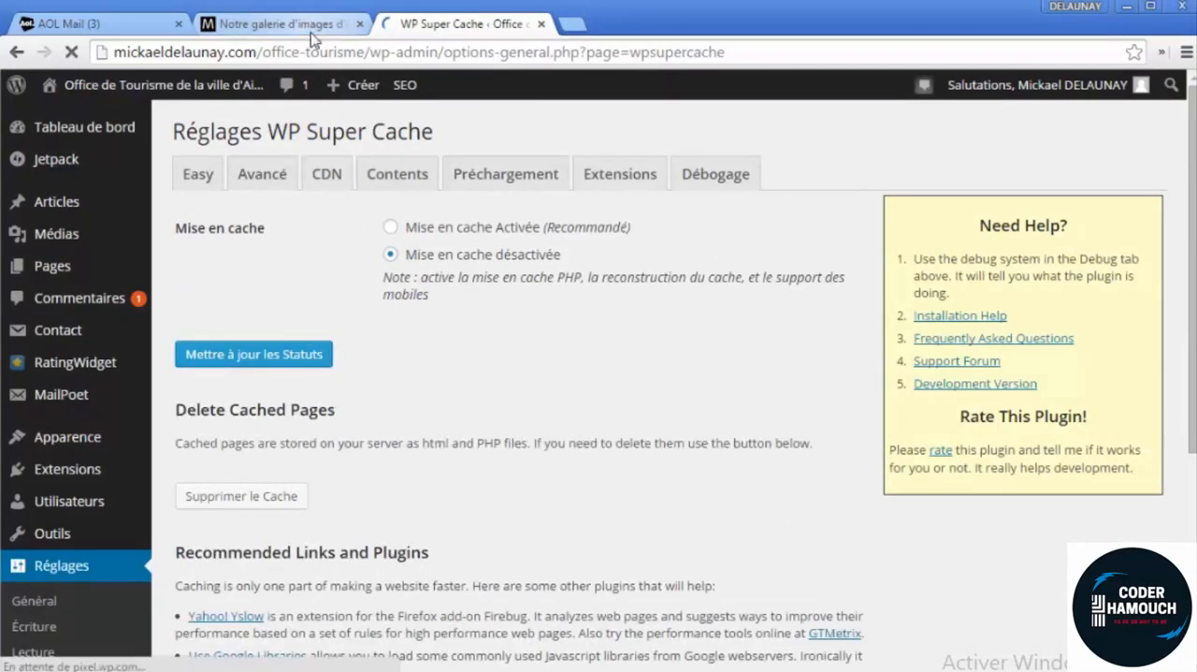
Submit the disabled caching status again and reload the gallery article to measure its load time without caching
left_click(308, 27)
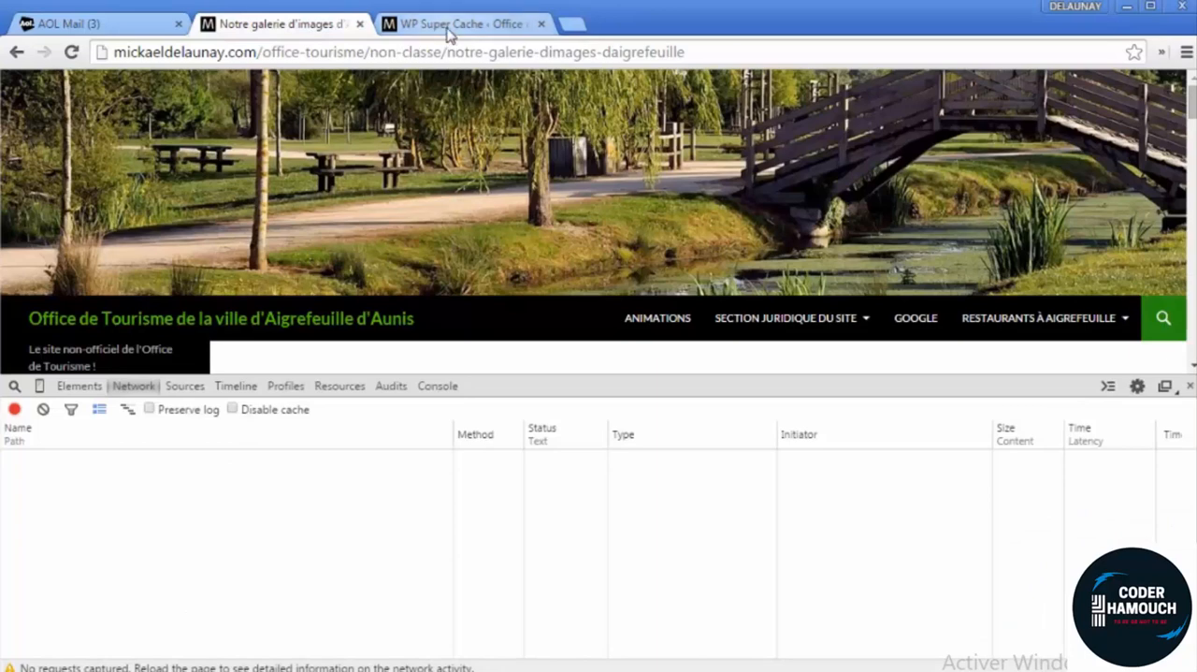
left_click(449, 28)
left_click(309, 360)
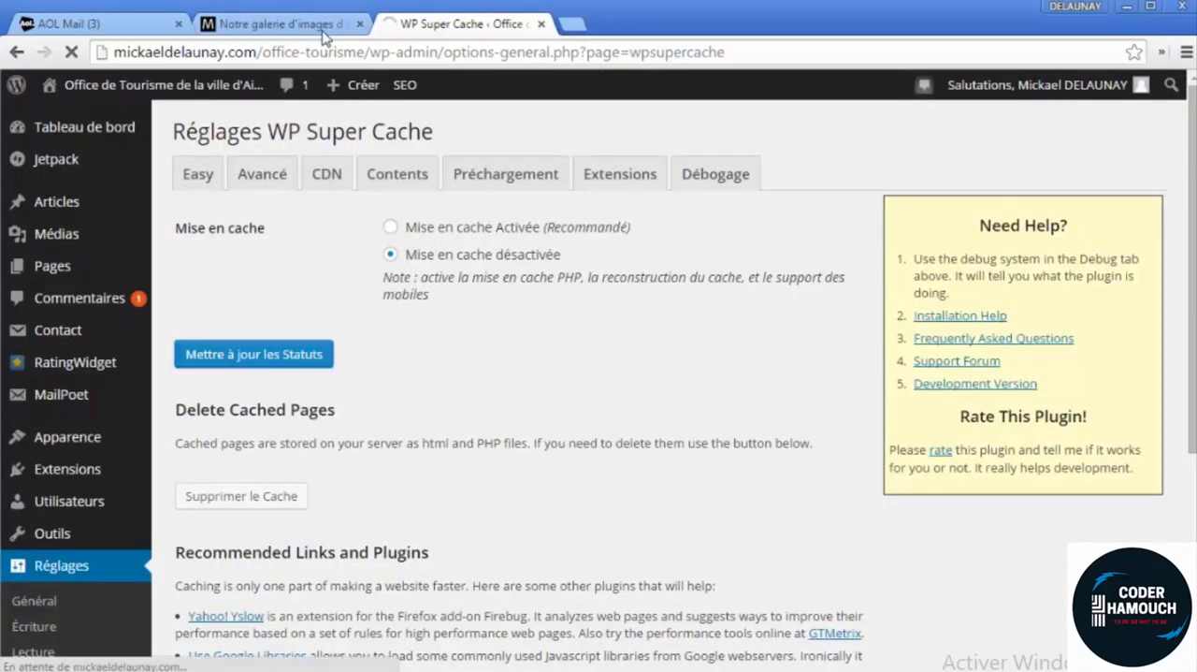
left_click(276, 24)
left_click(75, 53)
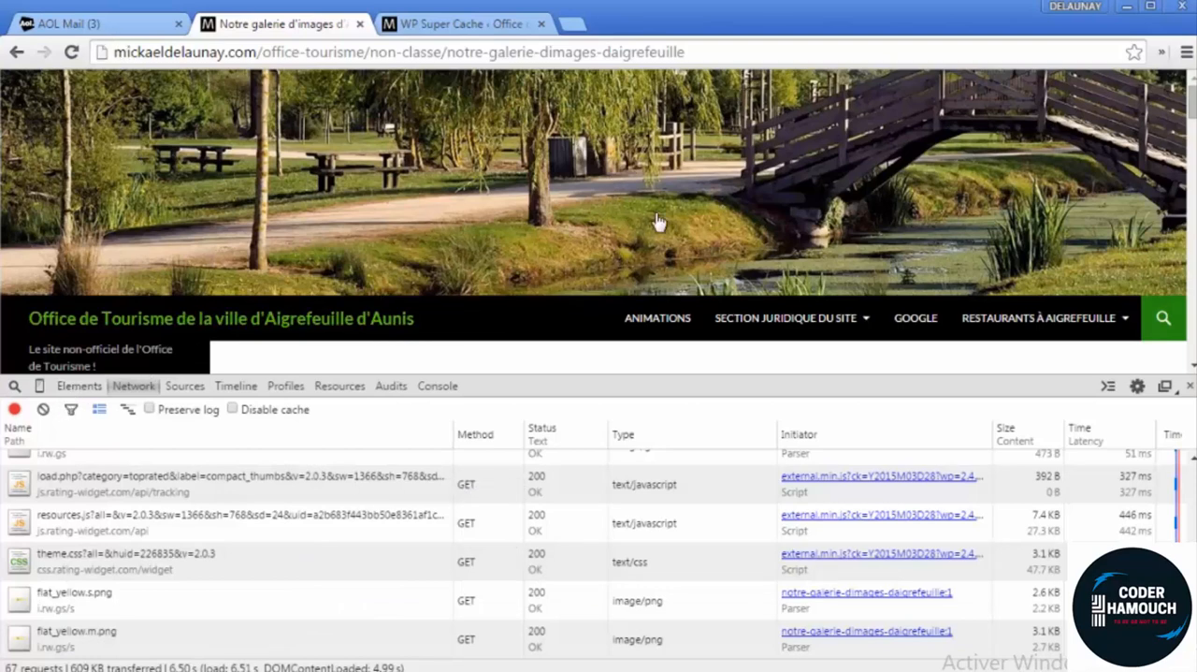
Clear the network log and reload the gallery article twice to repeat its load time measurement without caching
left_click(42, 409)
left_click(75, 52)
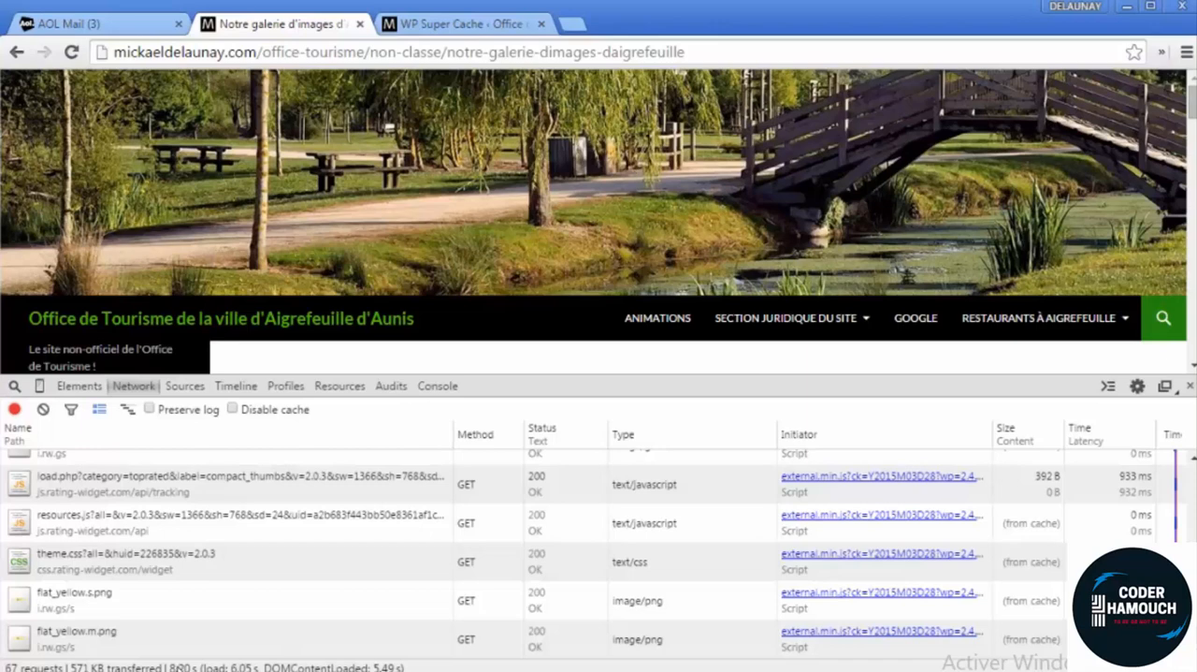
left_click(43, 410)
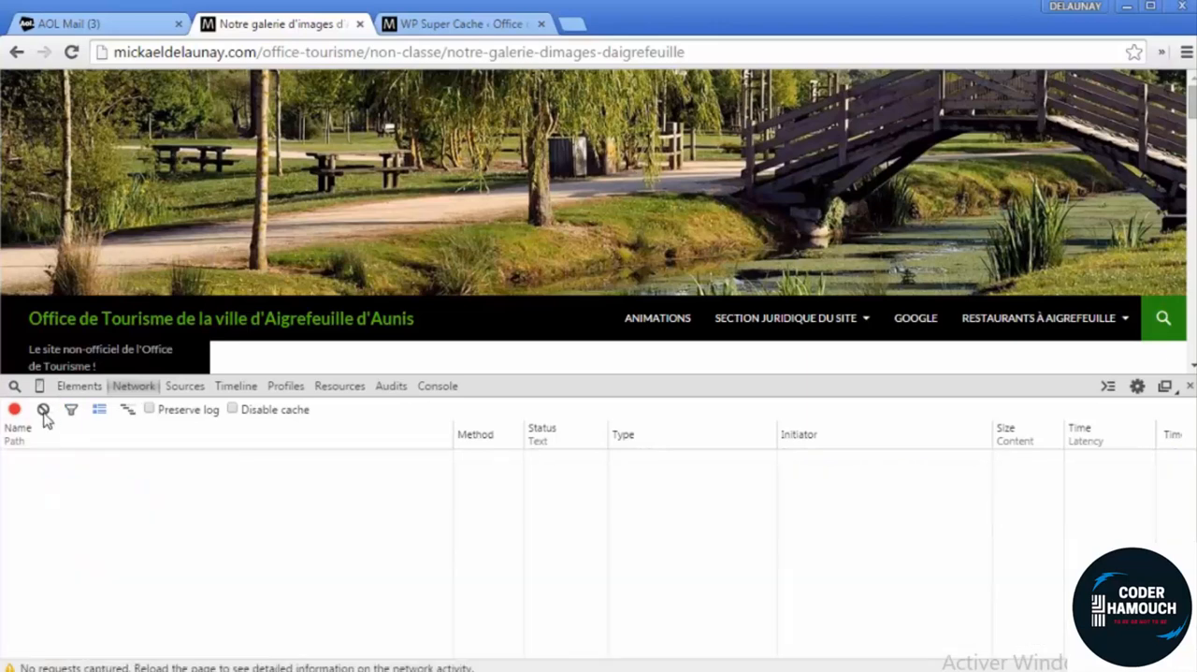
left_click(71, 51)
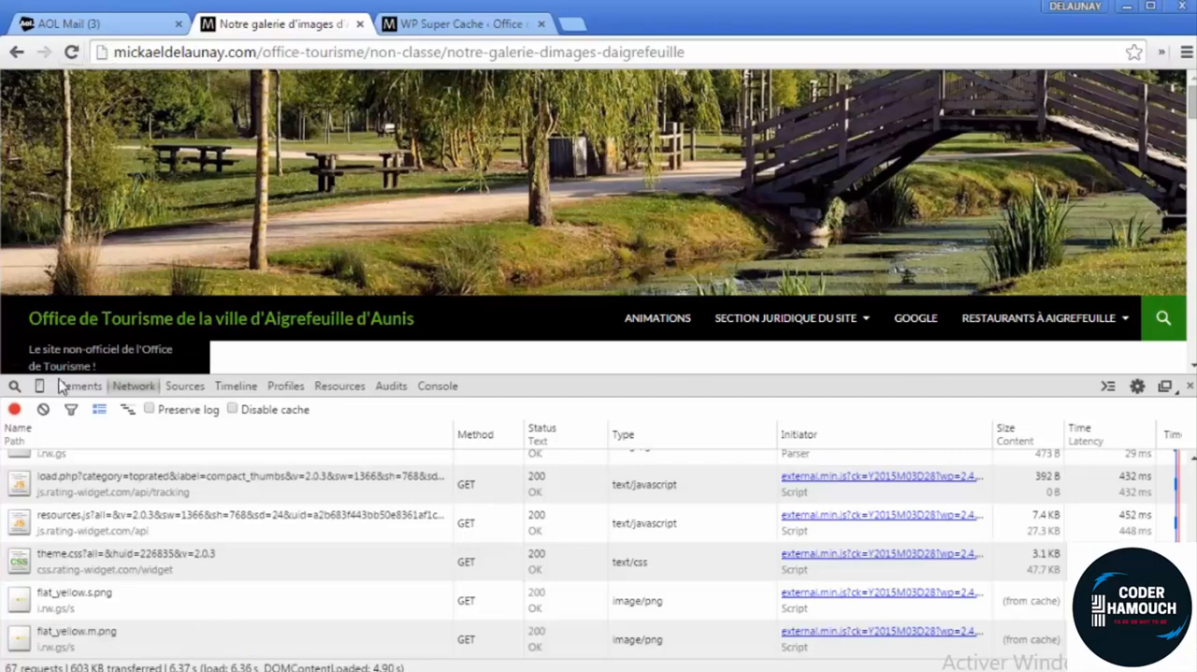
Set WP Super Cache to "Mise en cache Activée" and update the status
left_click(424, 26)
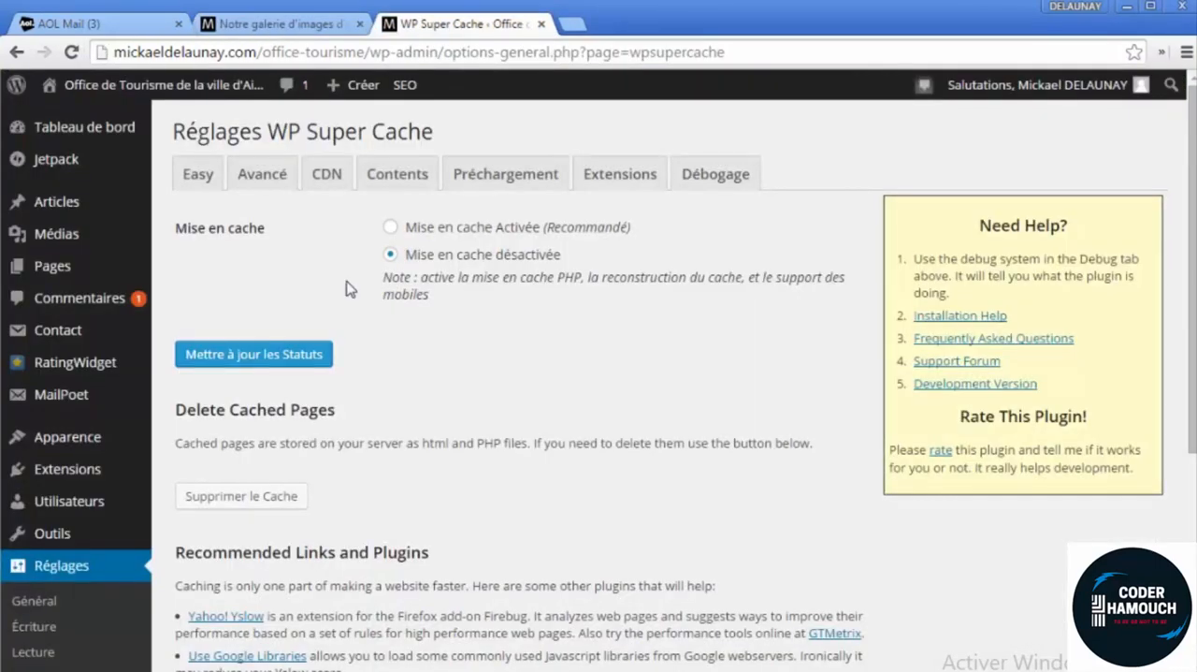
left_click(445, 230)
left_click(320, 349)
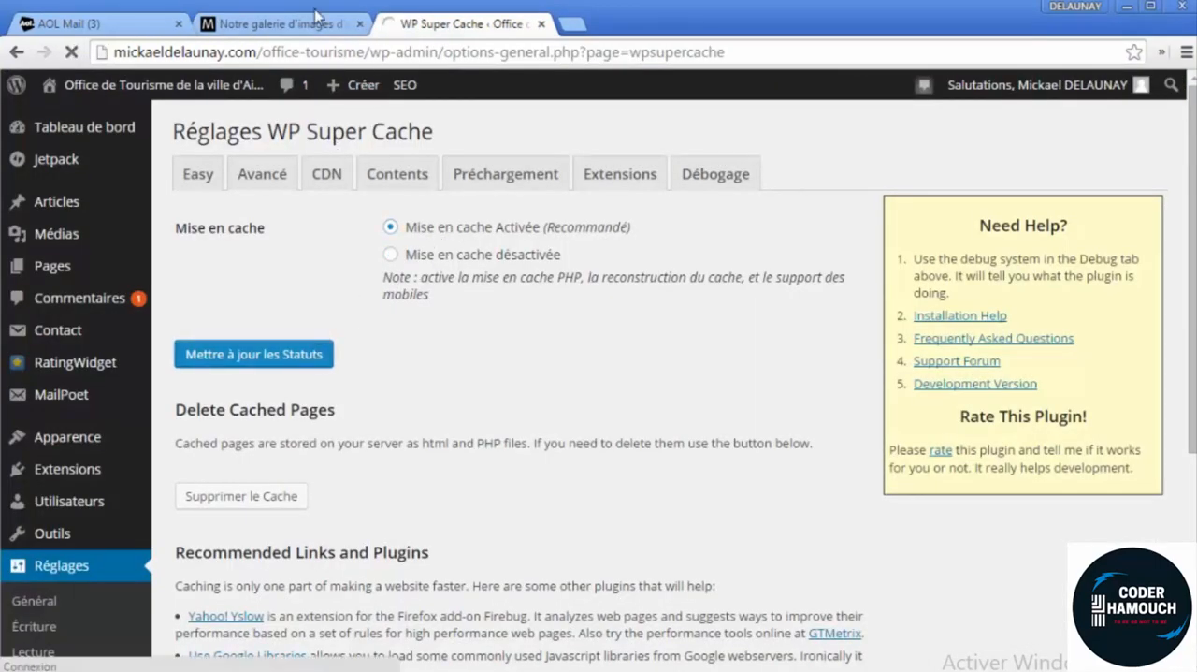
Check the WP Super Cache status update and reload the gallery article to measure its load time with caching
left_click(318, 21)
left_click(71, 53)
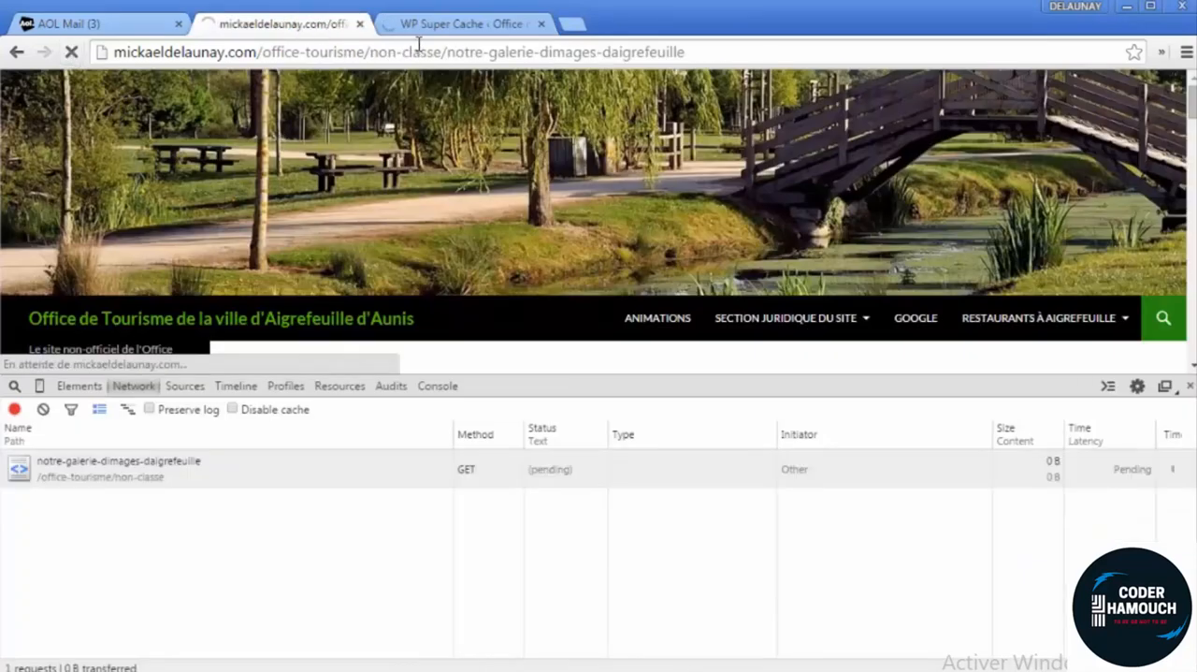
left_click(423, 25)
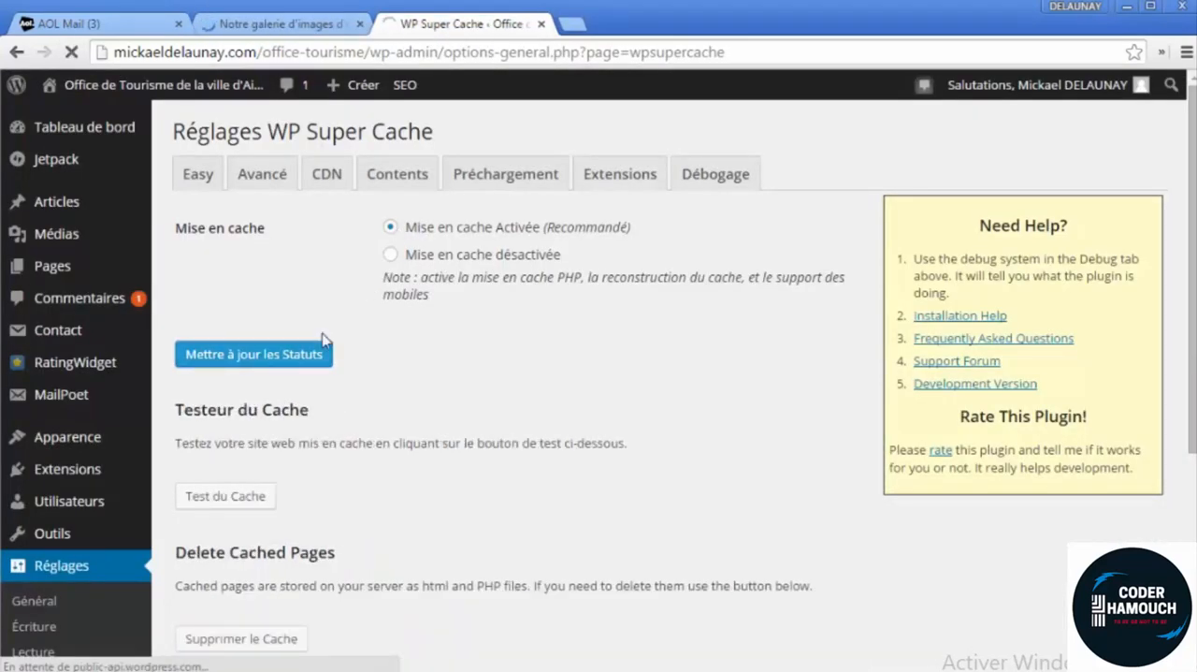
left_click(281, 23)
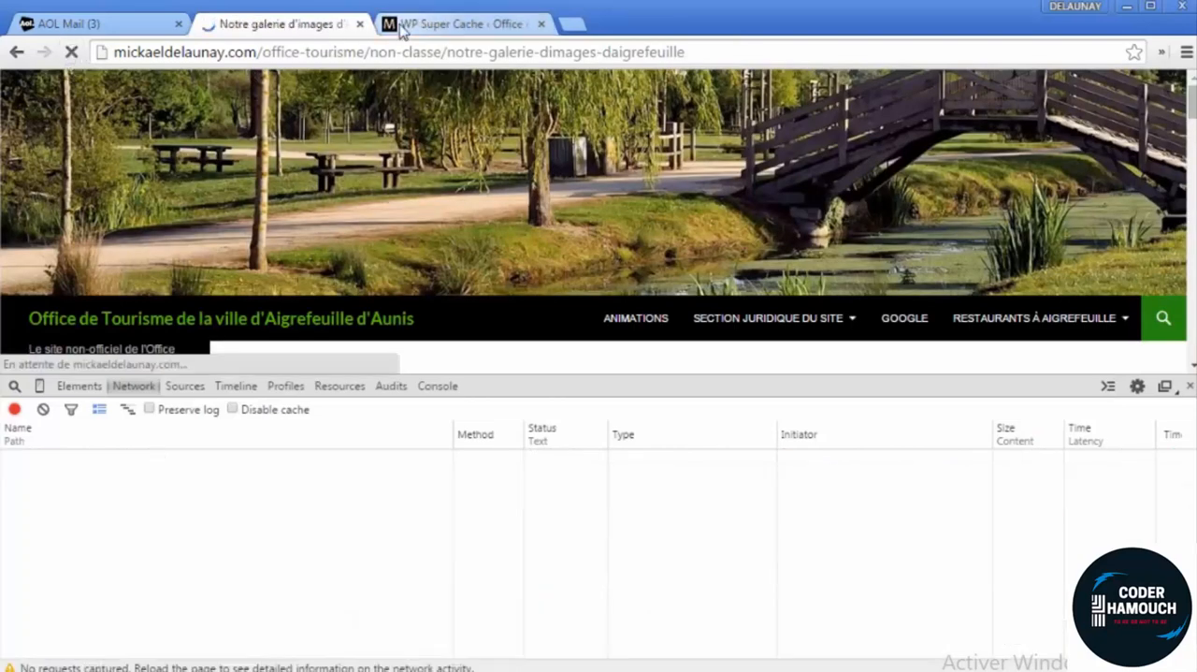
left_click(402, 29)
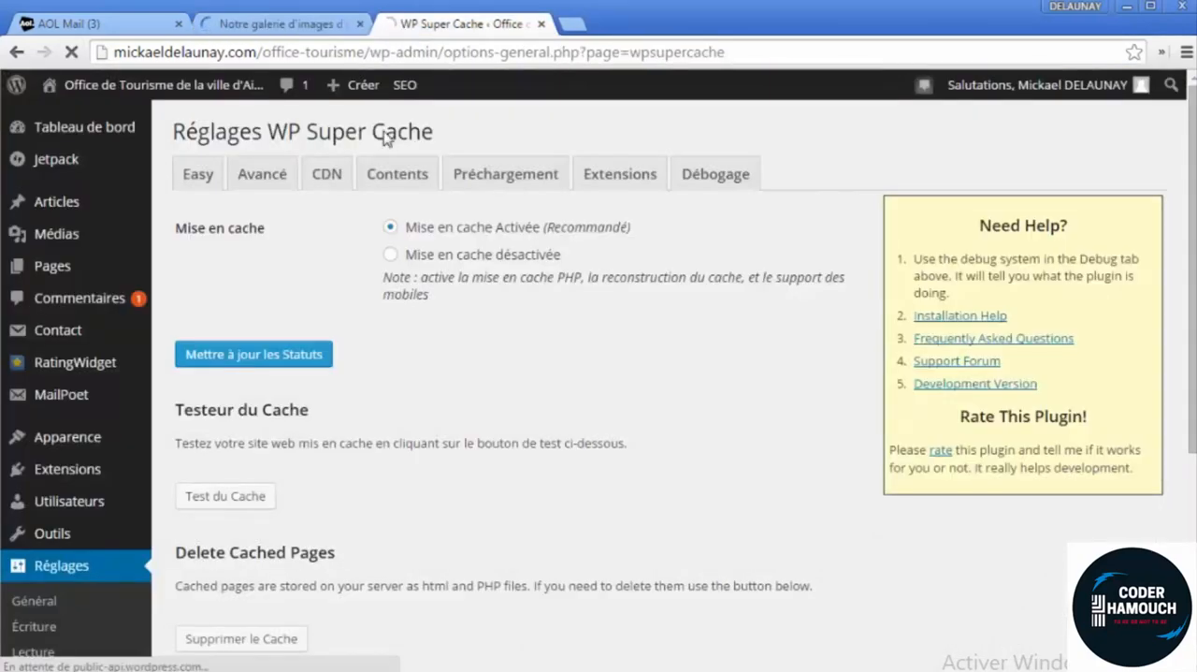
left_click(321, 32)
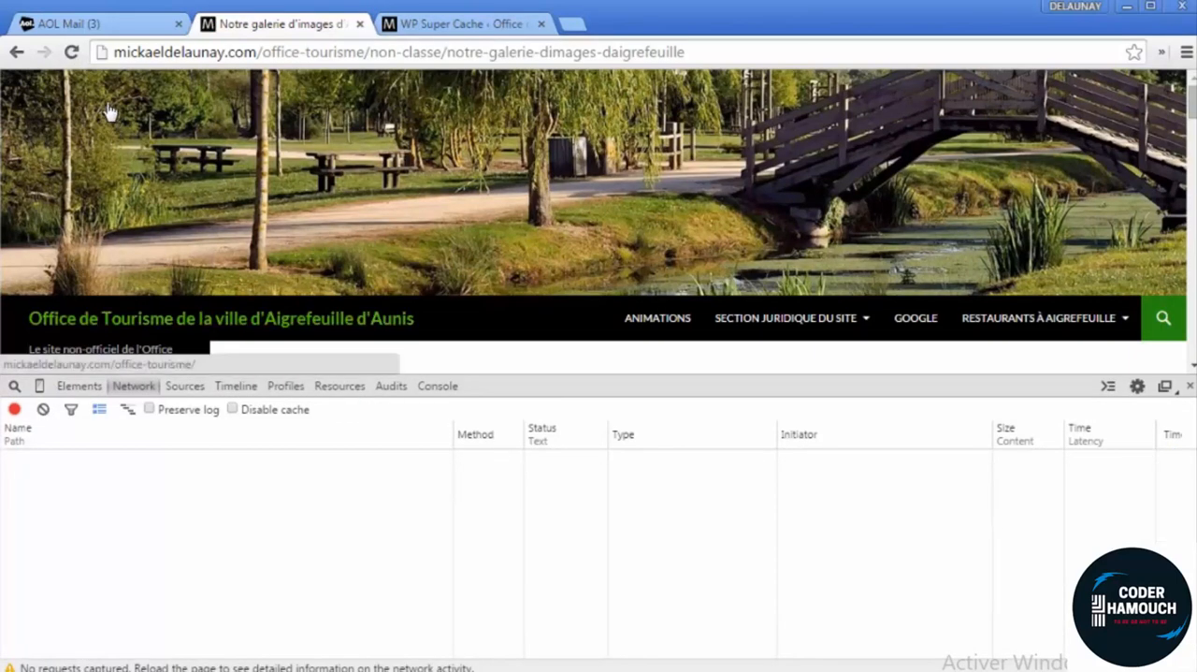
left_click(71, 52)
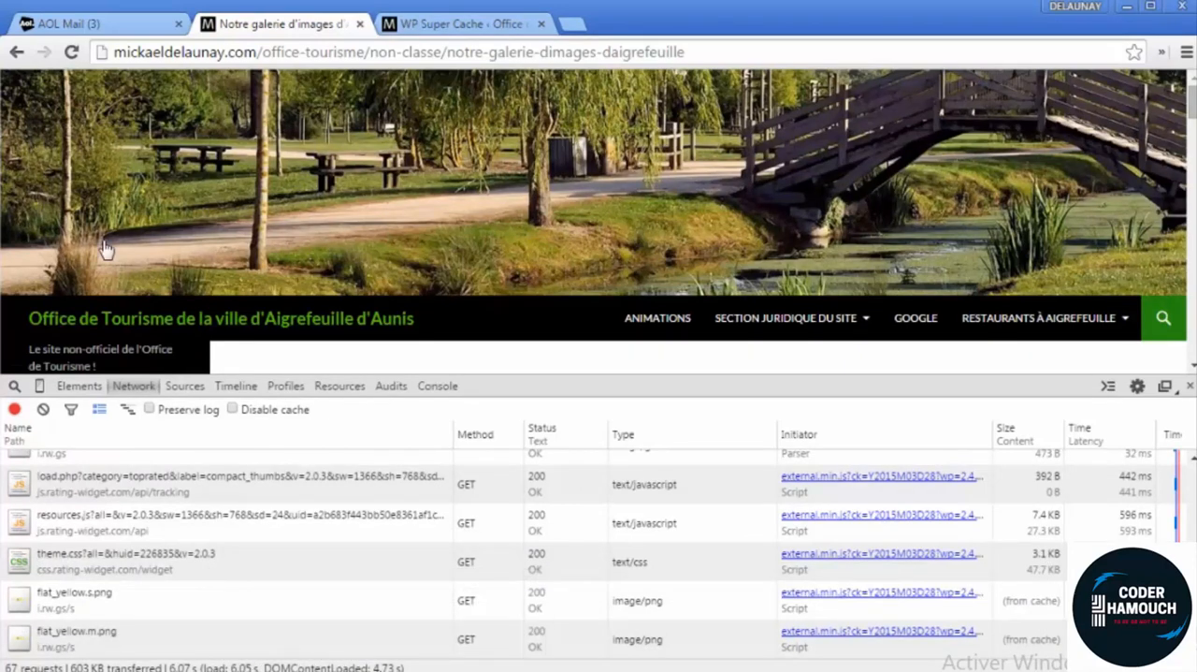
Repeat the cached load time measurement of the gallery article twice, clearing the network log before each reload and at the end
left_click(43, 408)
left_click(71, 53)
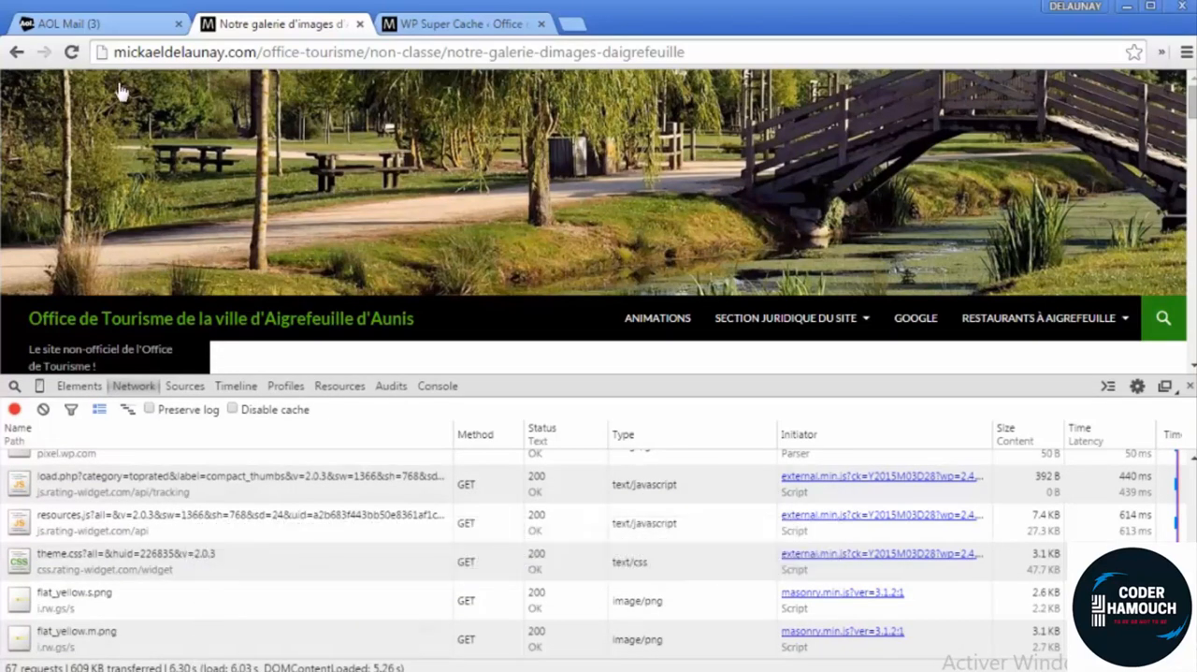
left_click(43, 409)
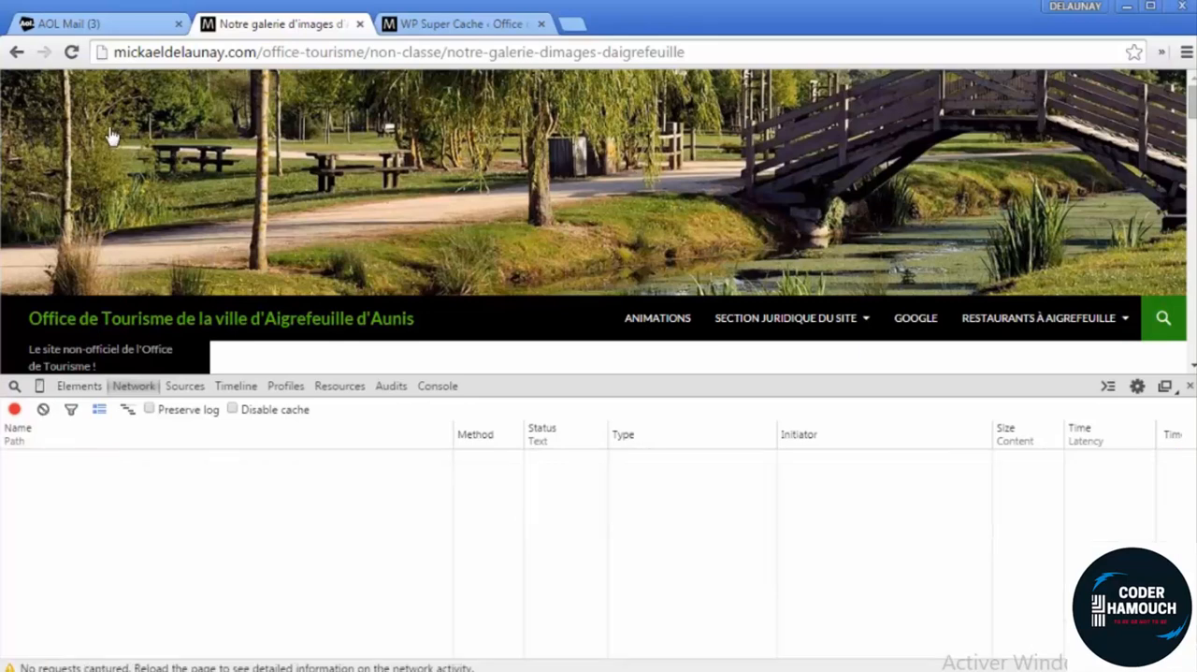
left_click(72, 52)
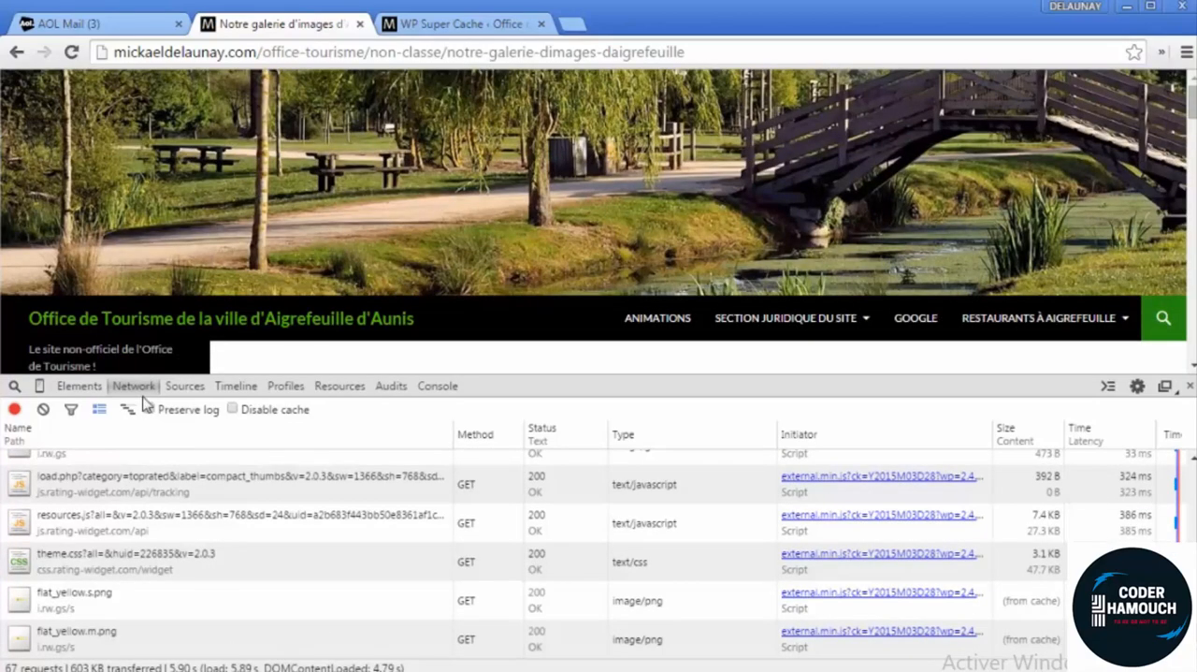
left_click(43, 409)
Review the WP Super Cache settings and display the cache contents
left_click(479, 26)
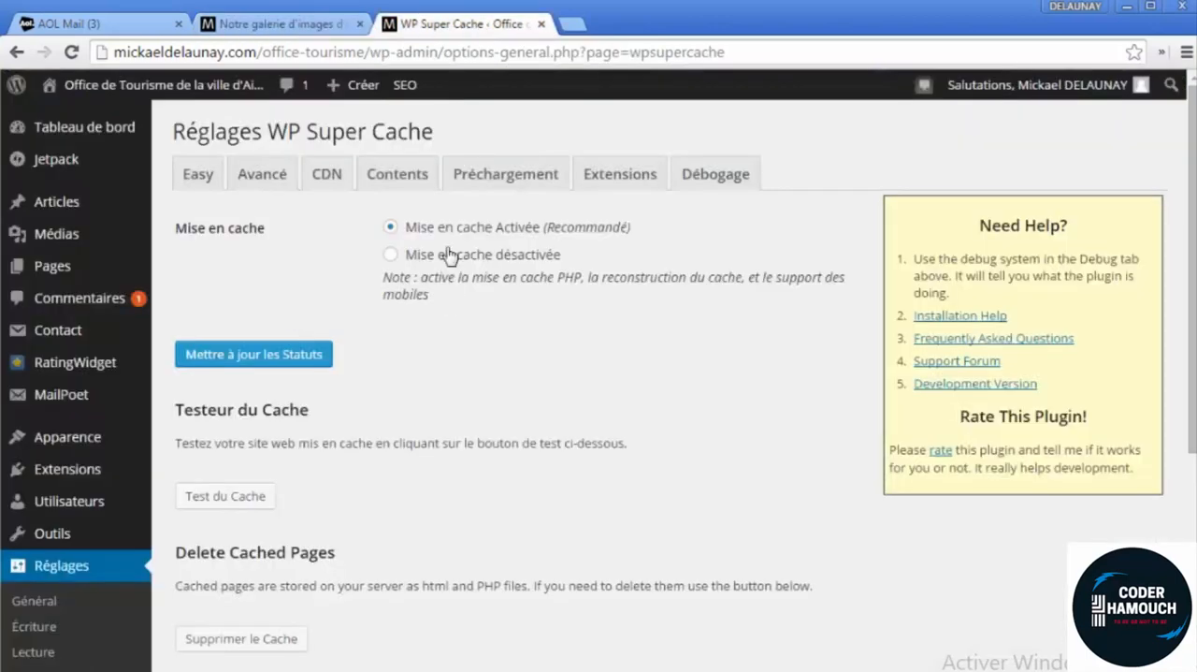
scroll(431, 478, "down", 4)
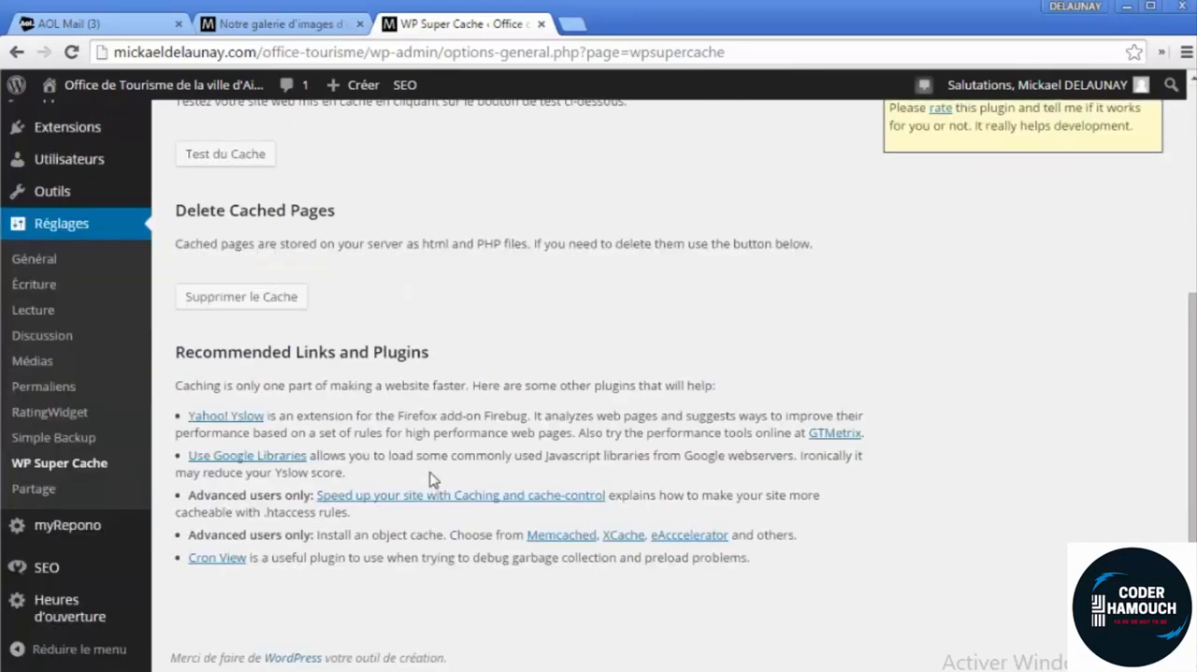
scroll(432, 482, "up", 4)
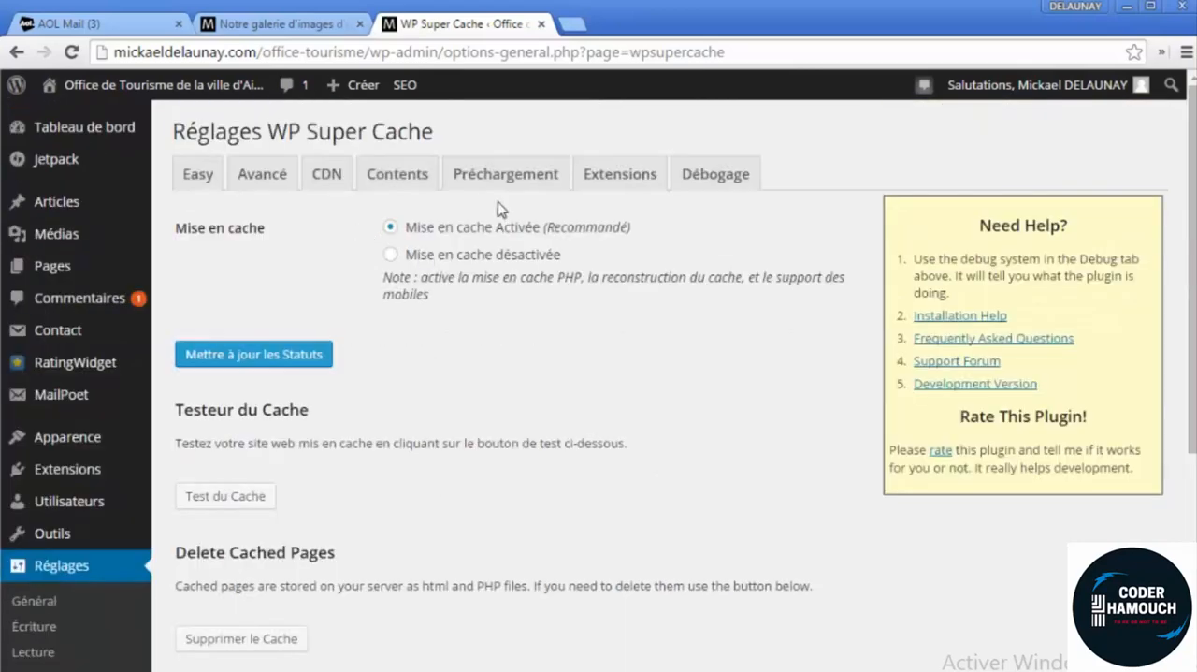
left_click(426, 194)
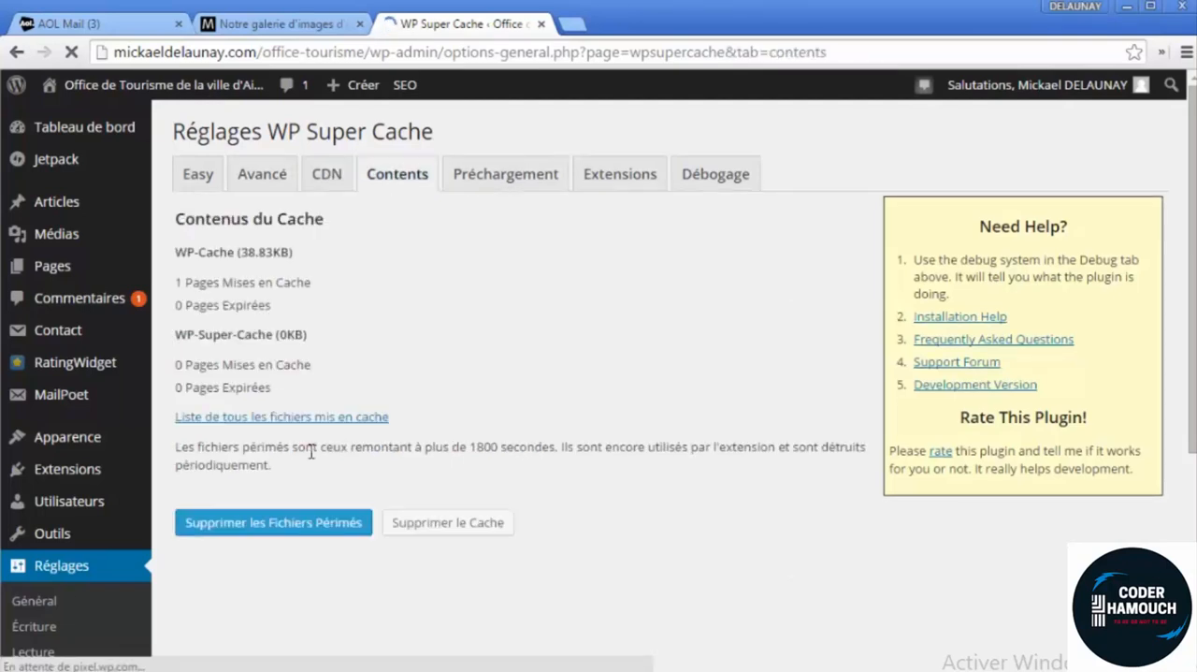
Go to the page for adding WordPress plugins and search for "Wp Optimize"
mouse_move(110, 442)
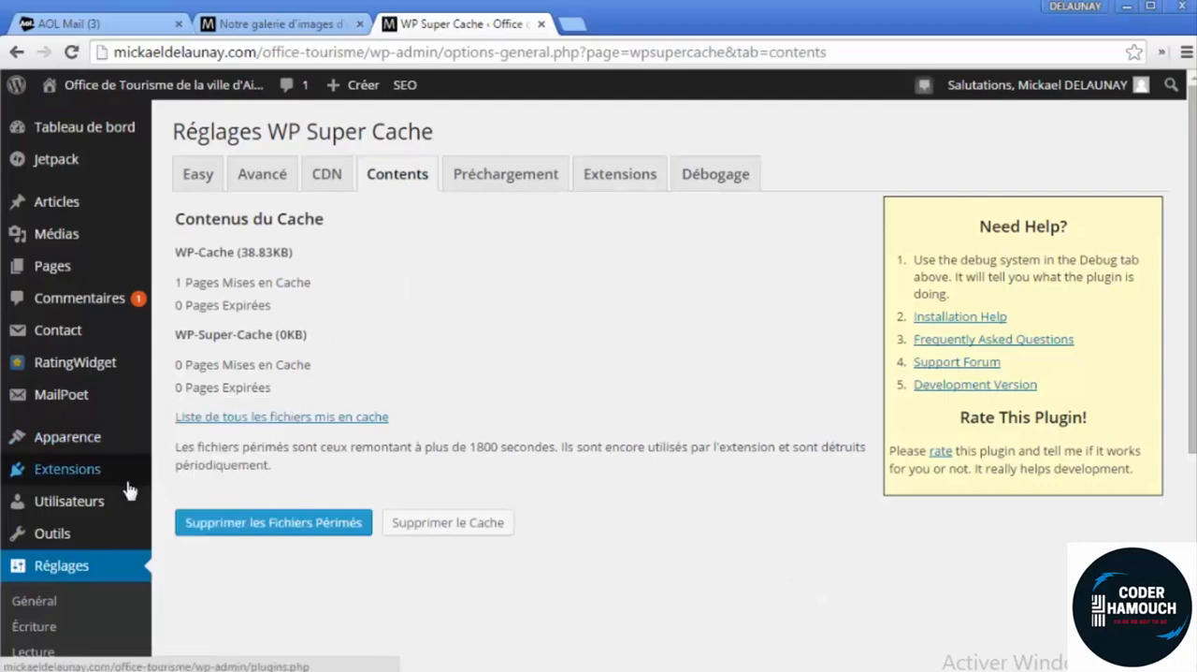
left_click(121, 479)
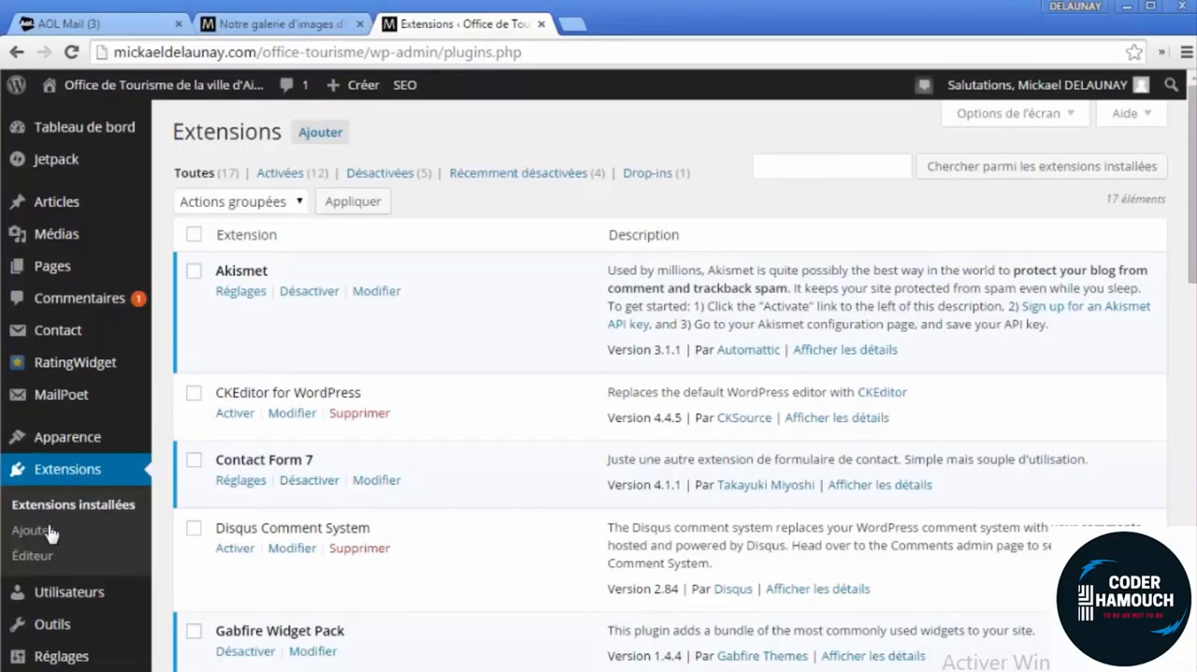
left_click(51, 532)
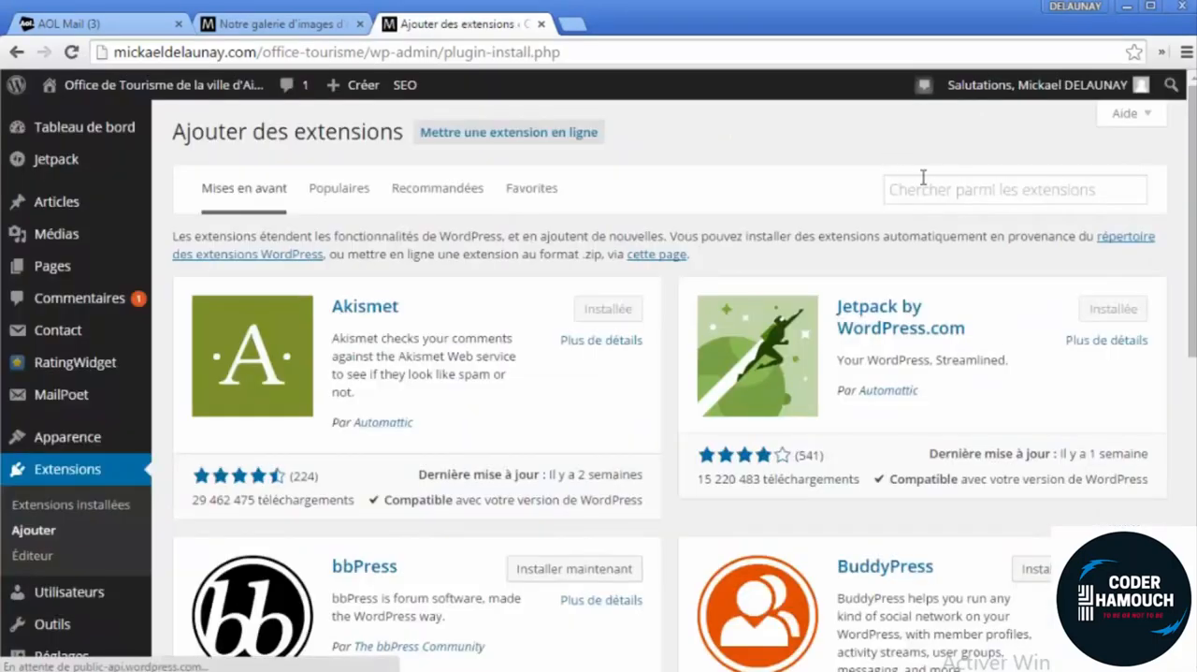
left_click(923, 179)
type("W")
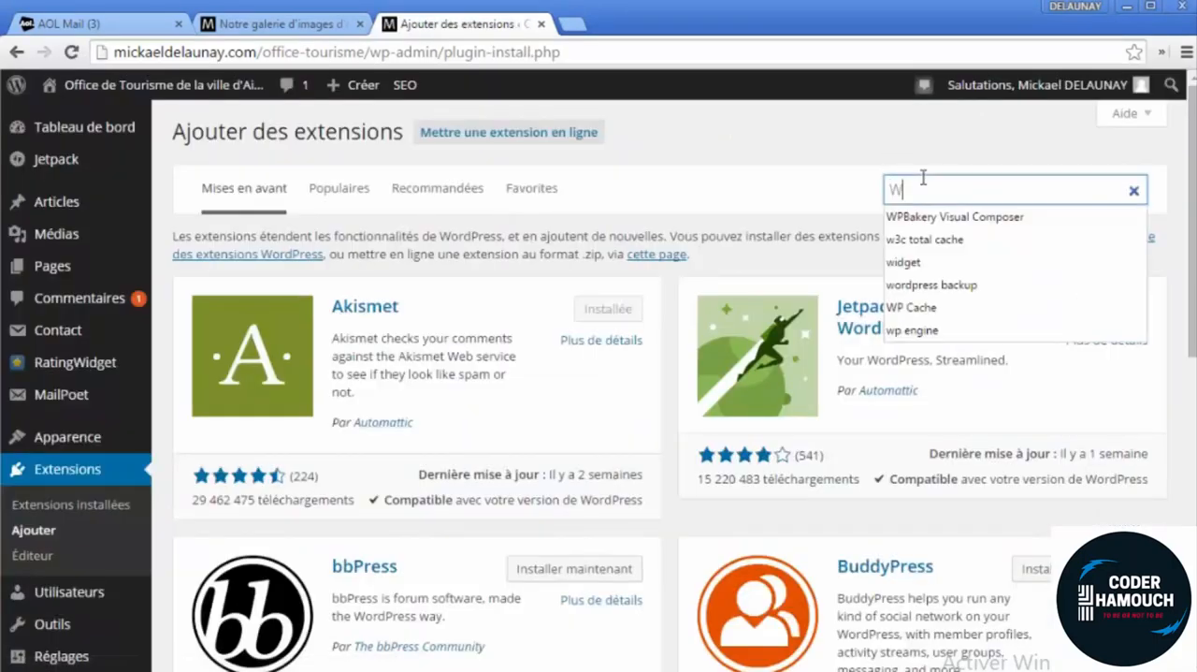
type("p Optimize")
key("Return")
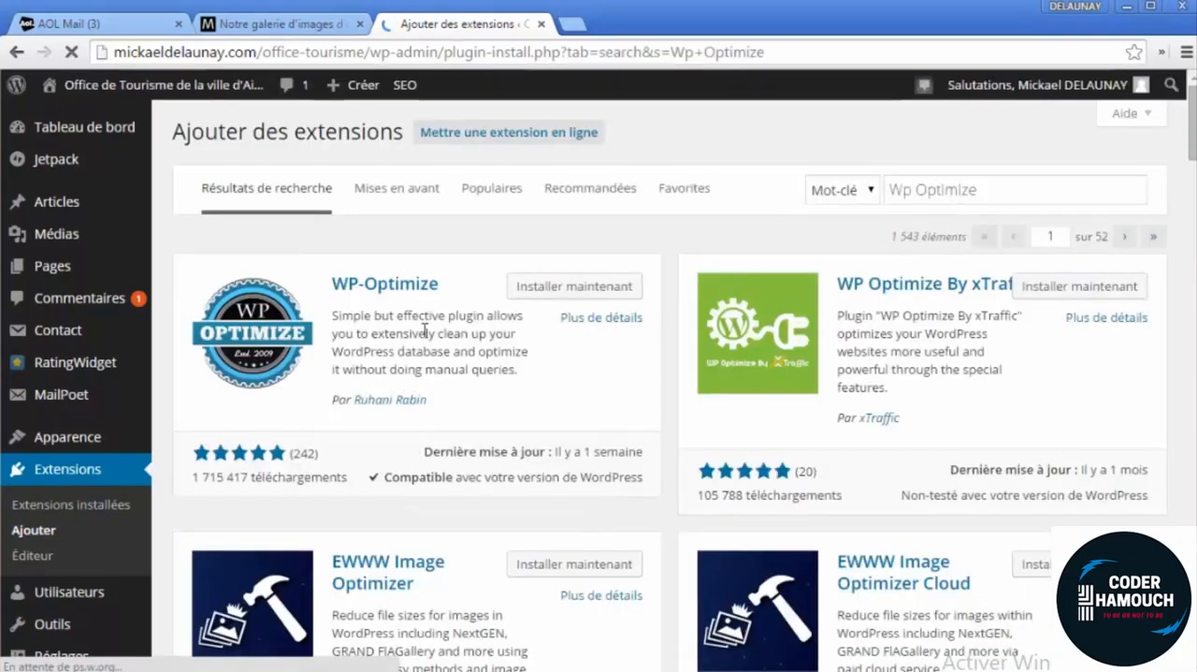
Install the WP-Optimize plugin from the search results and activate it
left_click(562, 294)
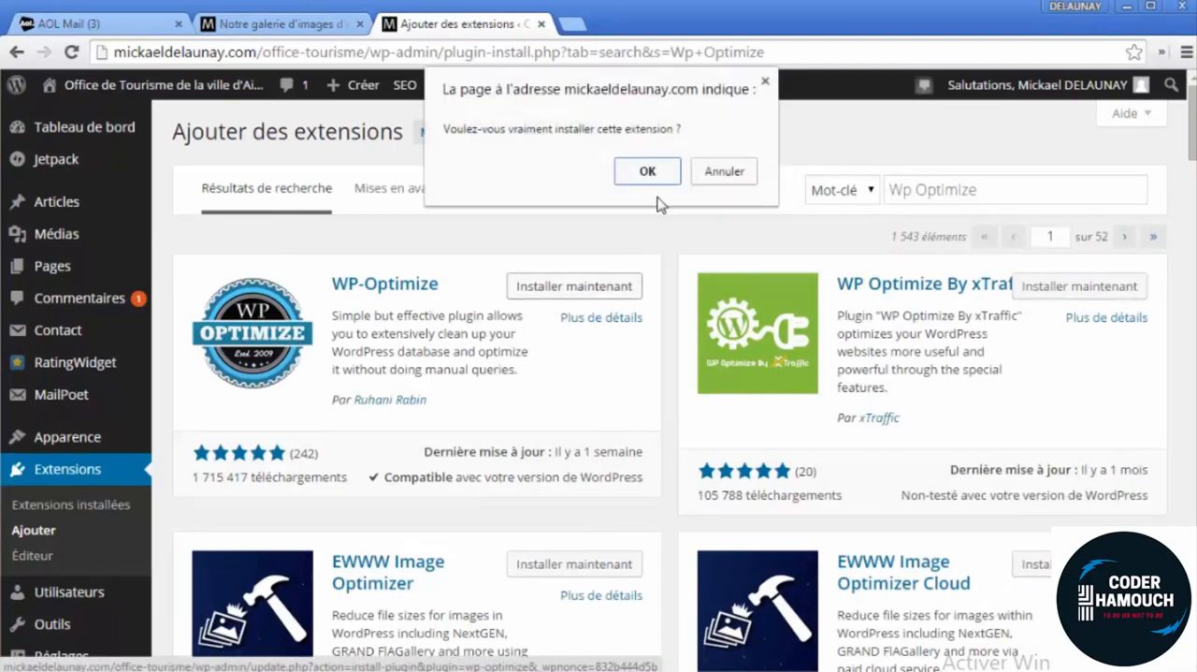
left_click(645, 171)
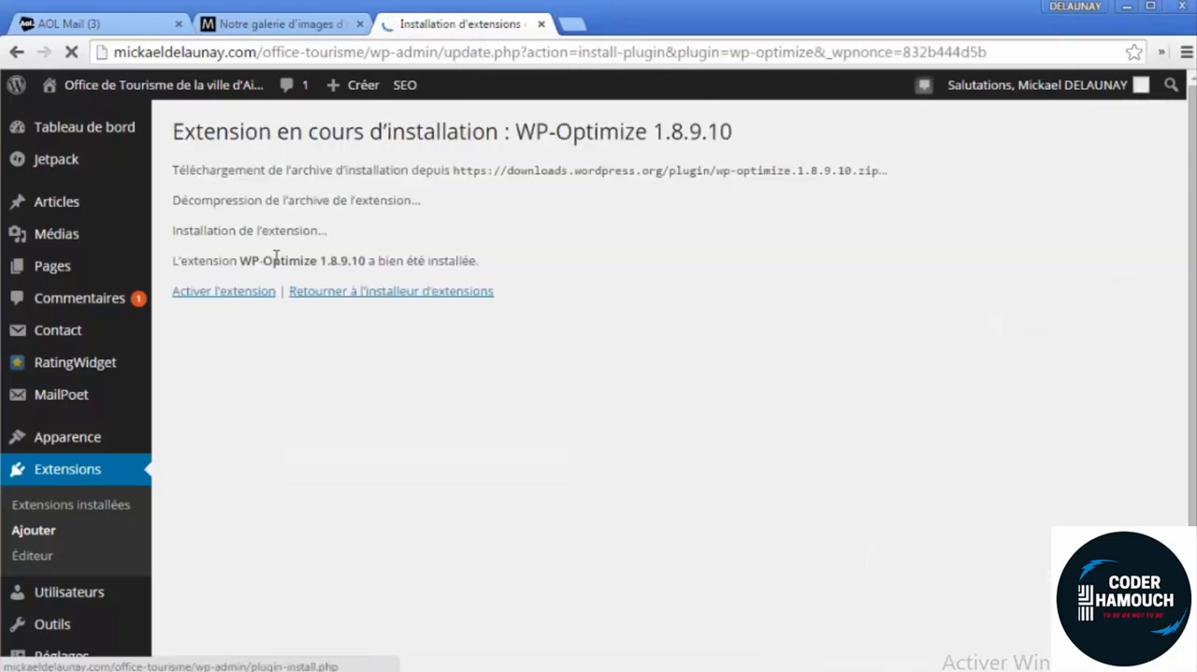
left_click(256, 291)
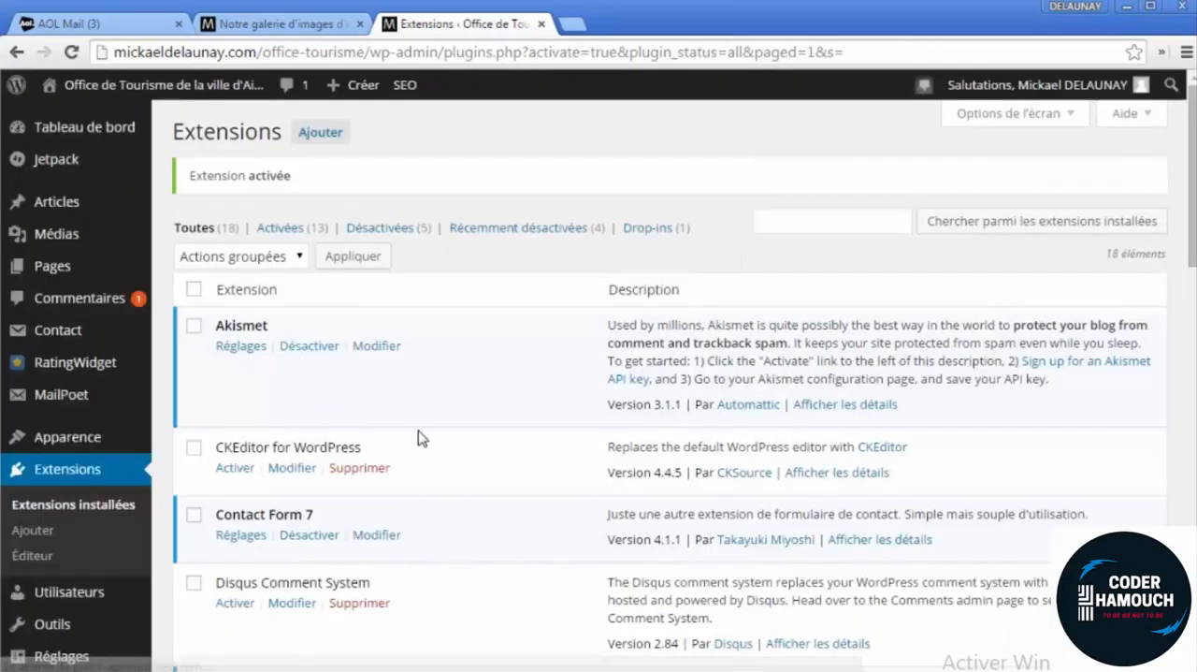
Look through the installed plugins and open the WP-Optimize page of the site administration
scroll(437, 438, "down", 3)
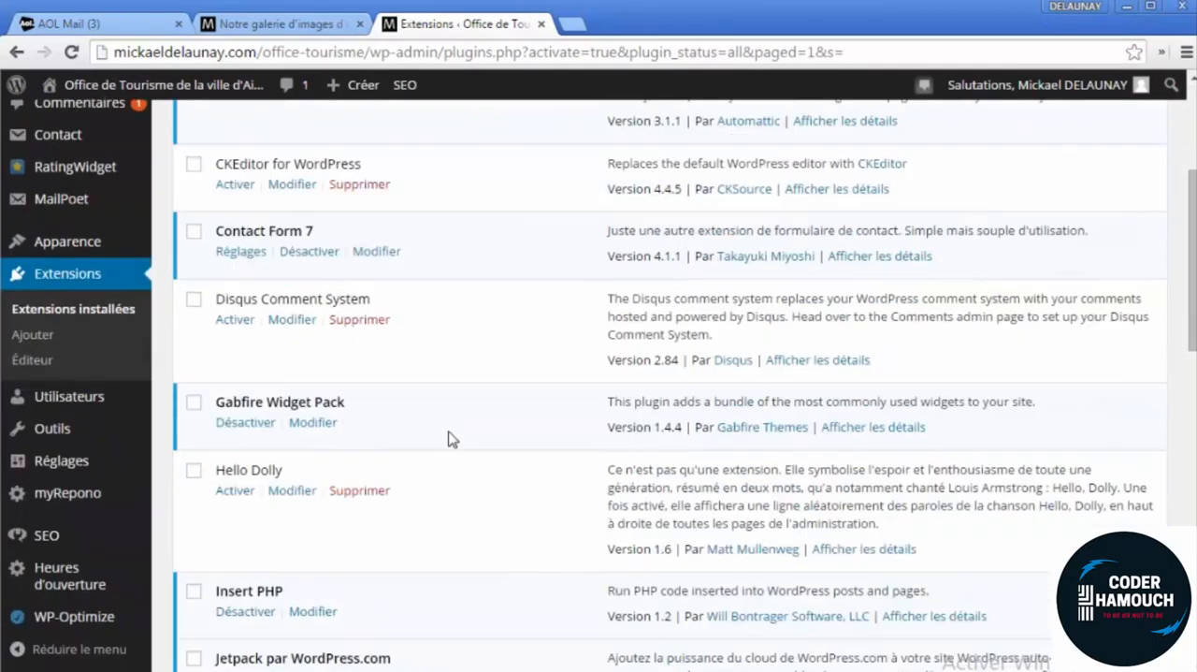
scroll(446, 453, "down", 2)
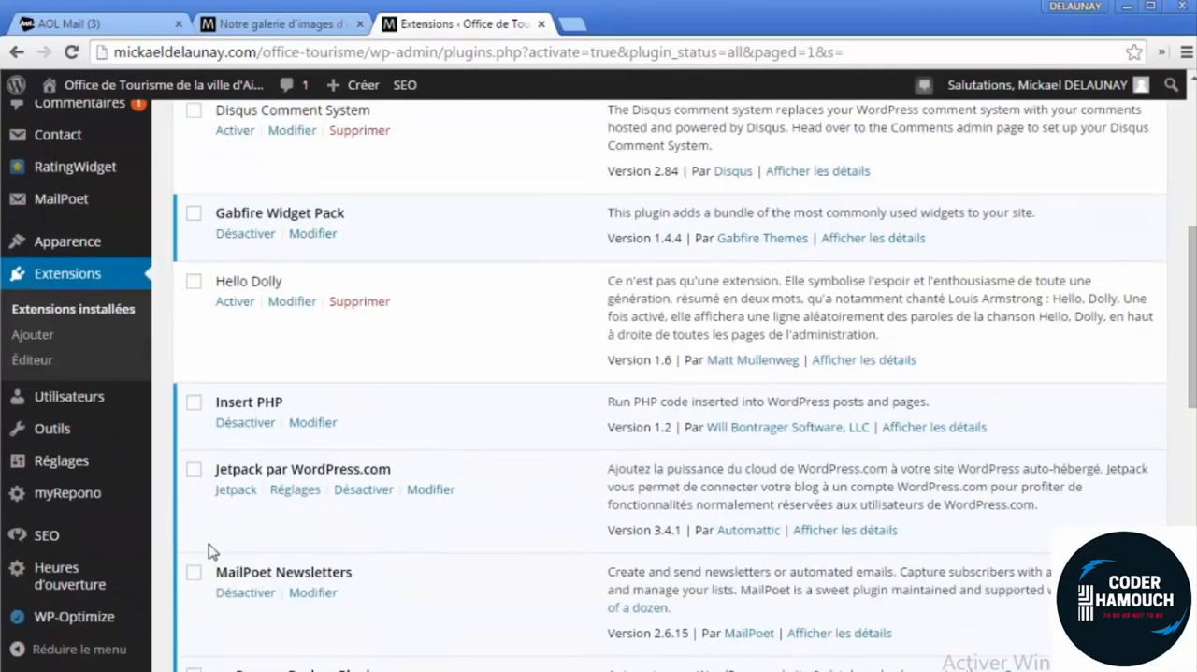
scroll(136, 365, "up", 4)
scroll(107, 361, "down", 3)
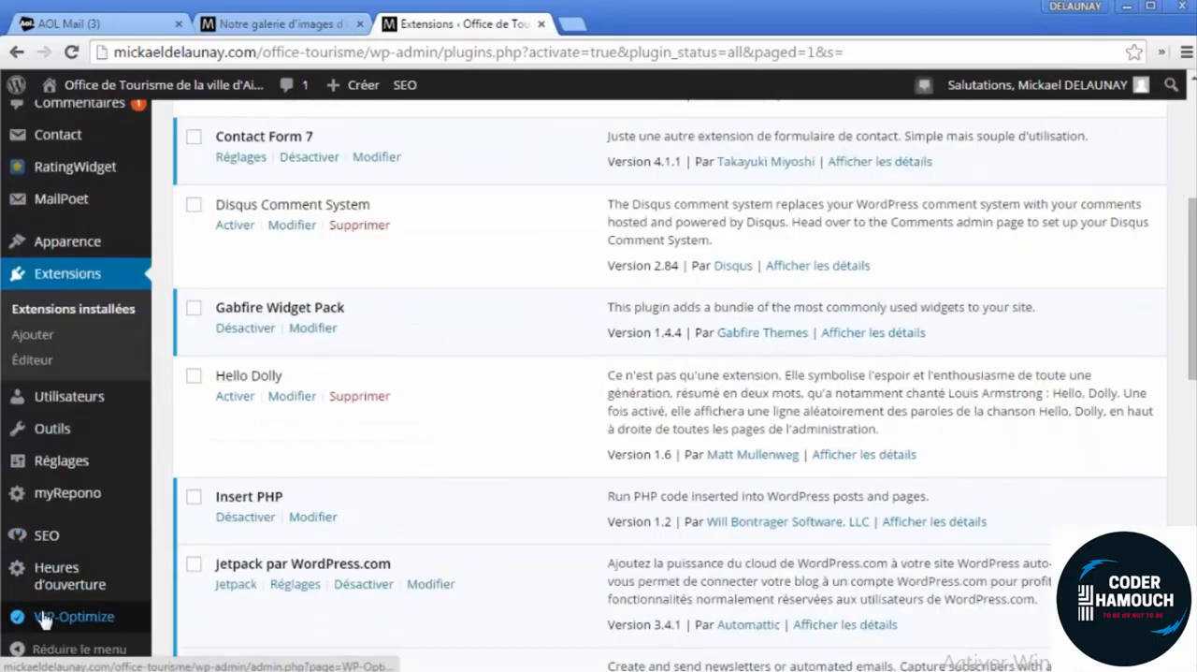
scroll(85, 599, "up", 4)
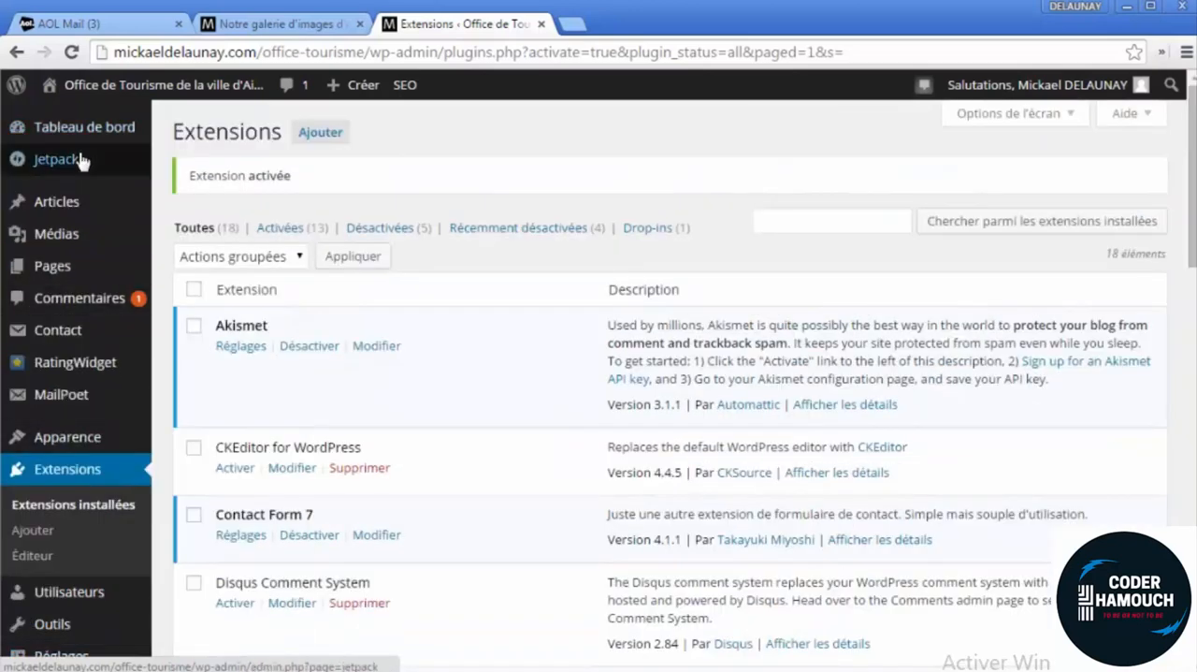
scroll(84, 374, "down", 5)
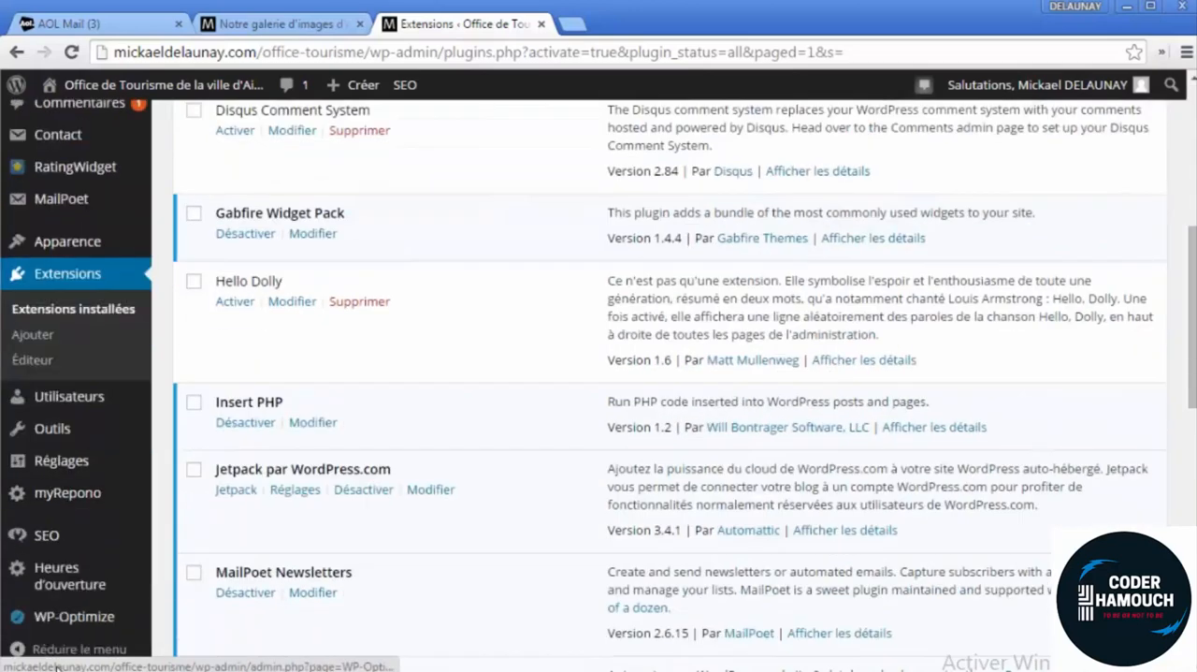
left_click(60, 614)
right_click(60, 613)
left_click(125, 620)
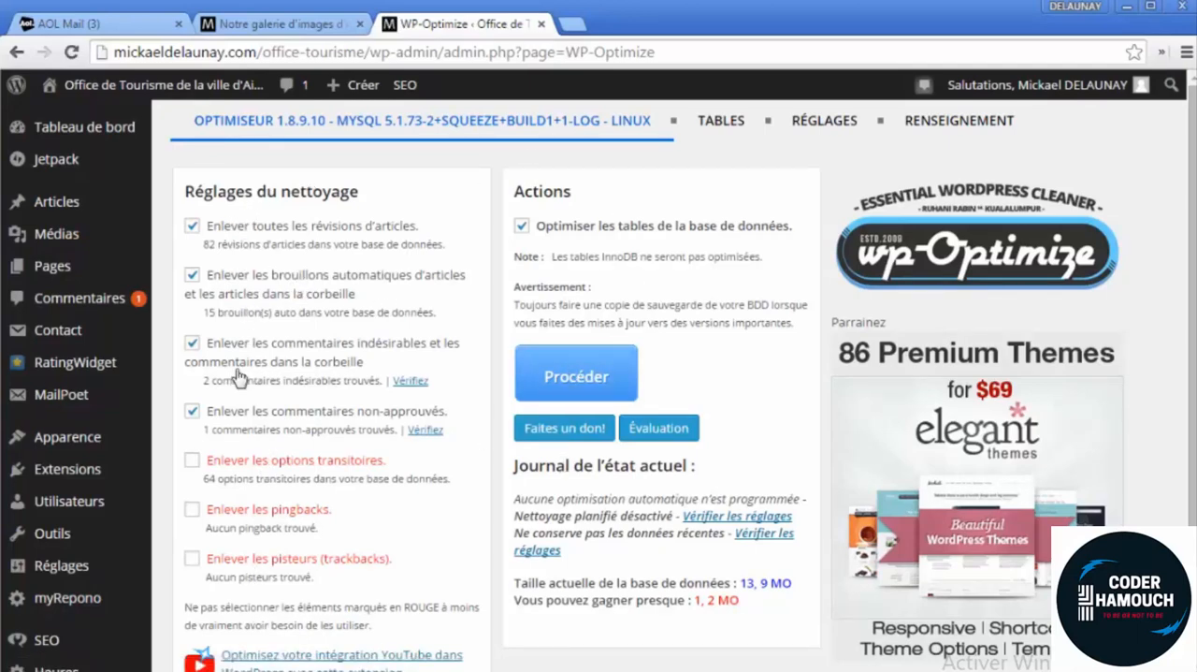
Review the cleanup settings and run the cleanup of revisions, drafts, spam and unapproved comments, including optimization of the database tables
scroll(543, 281, "down", 2)
scroll(598, 435, "up", 2)
left_click_drag(365, 296, 198, 251)
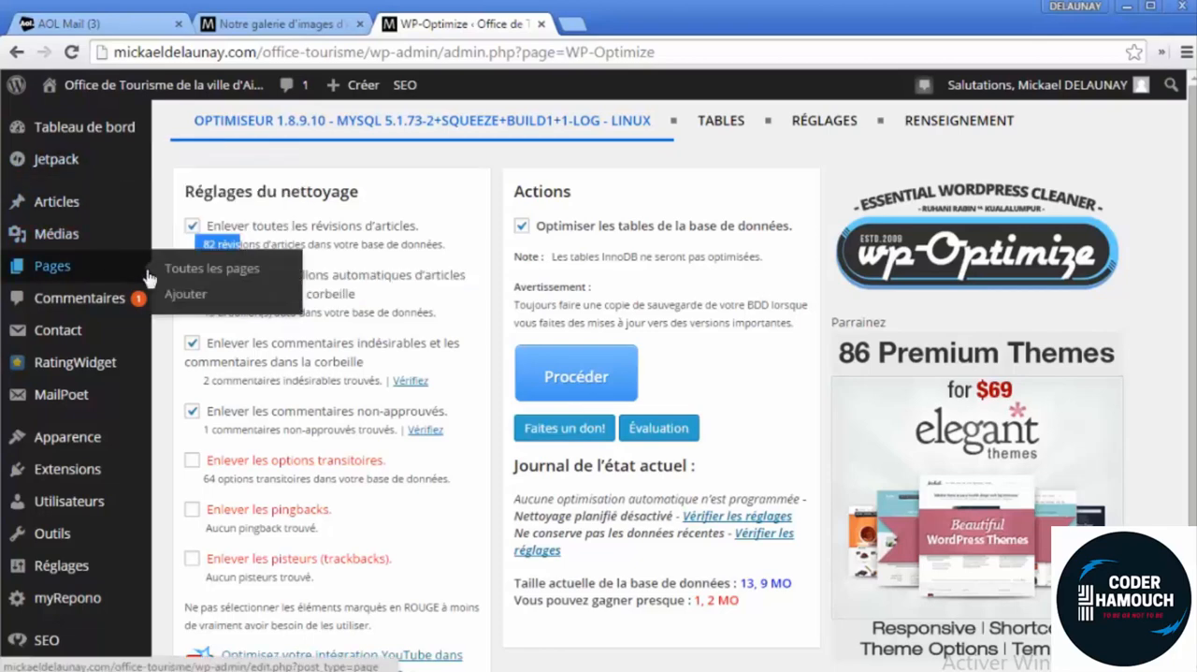
scroll(628, 513, "down", 2)
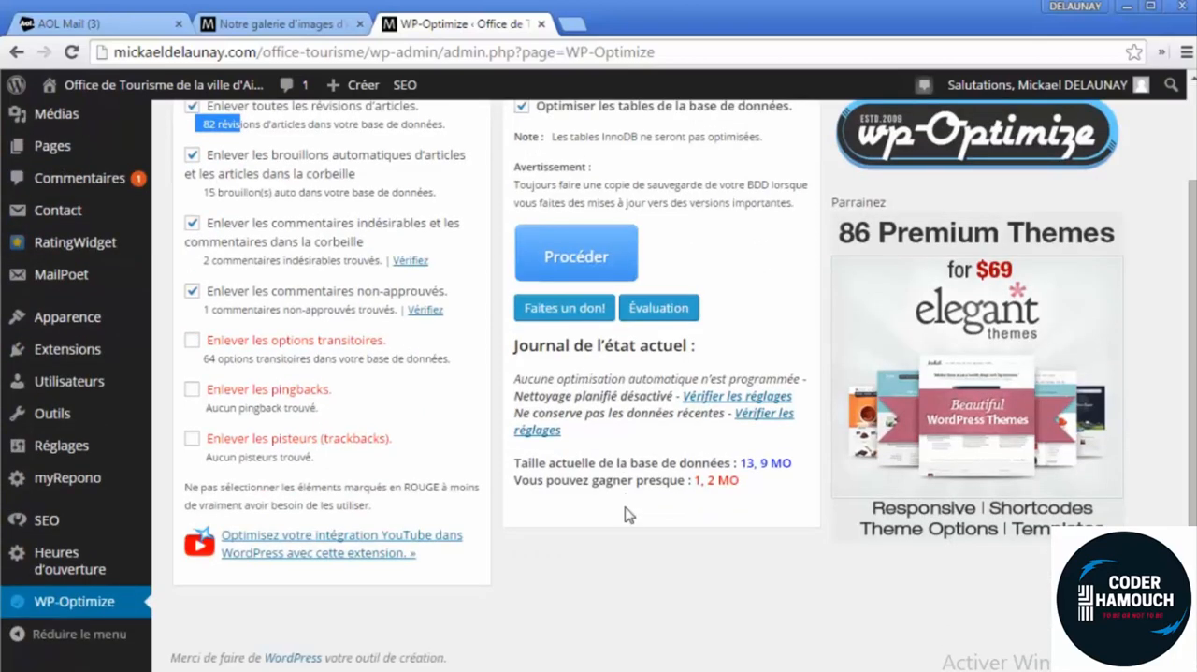
scroll(627, 512, "up", 2)
left_click(592, 378)
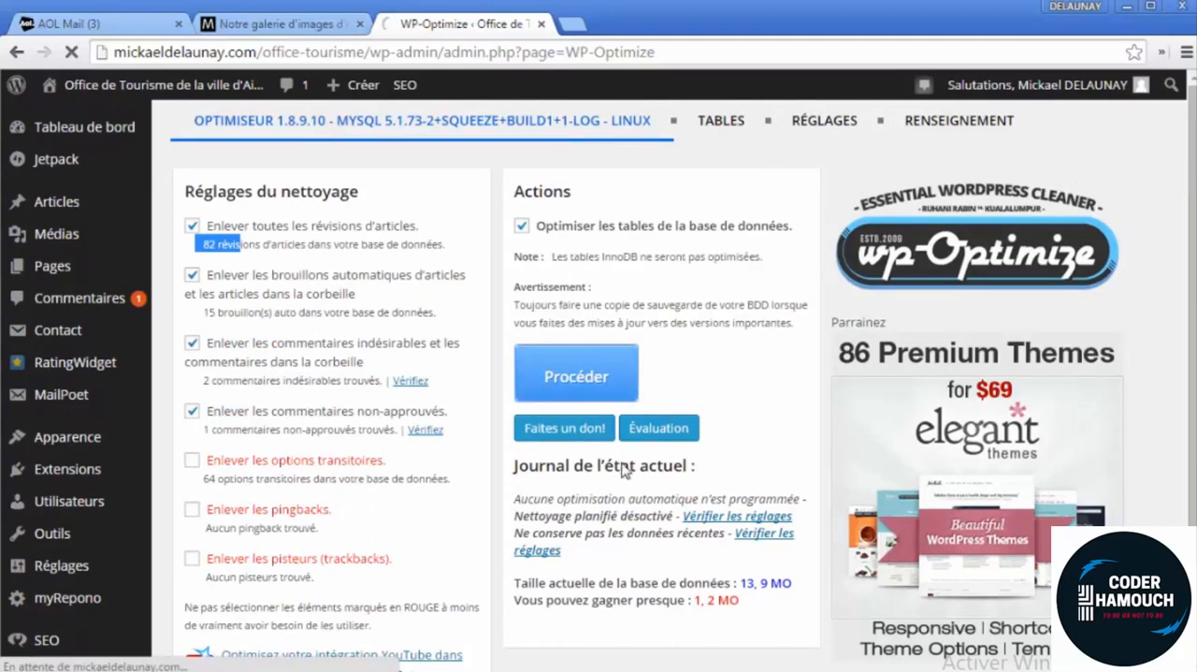
Check the cleanup report, and measure the gallery page's load time with two reloads, clearing the network log in between
scroll(620, 472, "down", 2)
scroll(622, 488, "up", 2)
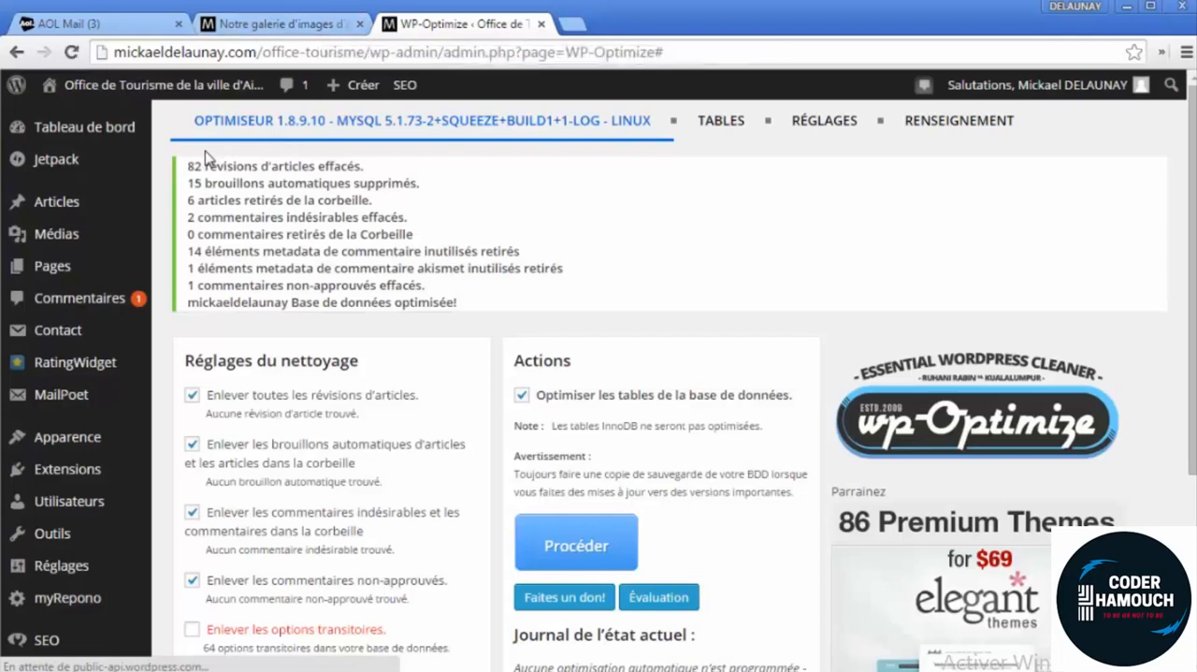
left_click(290, 28)
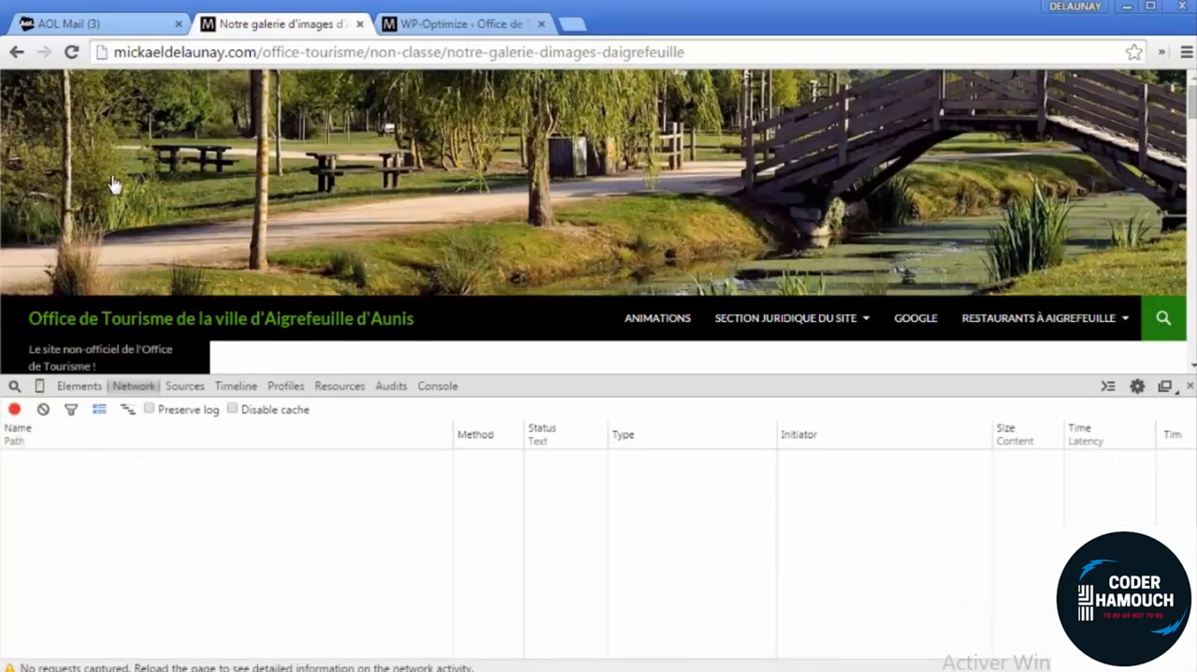
left_click(74, 54)
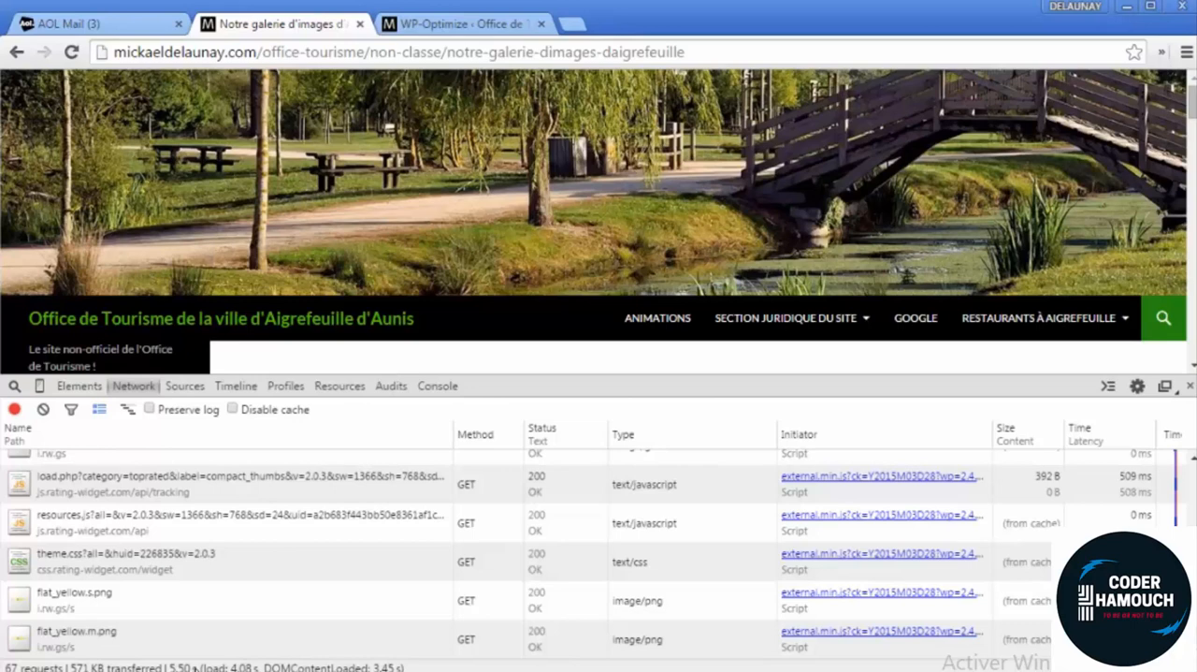
left_click(43, 412)
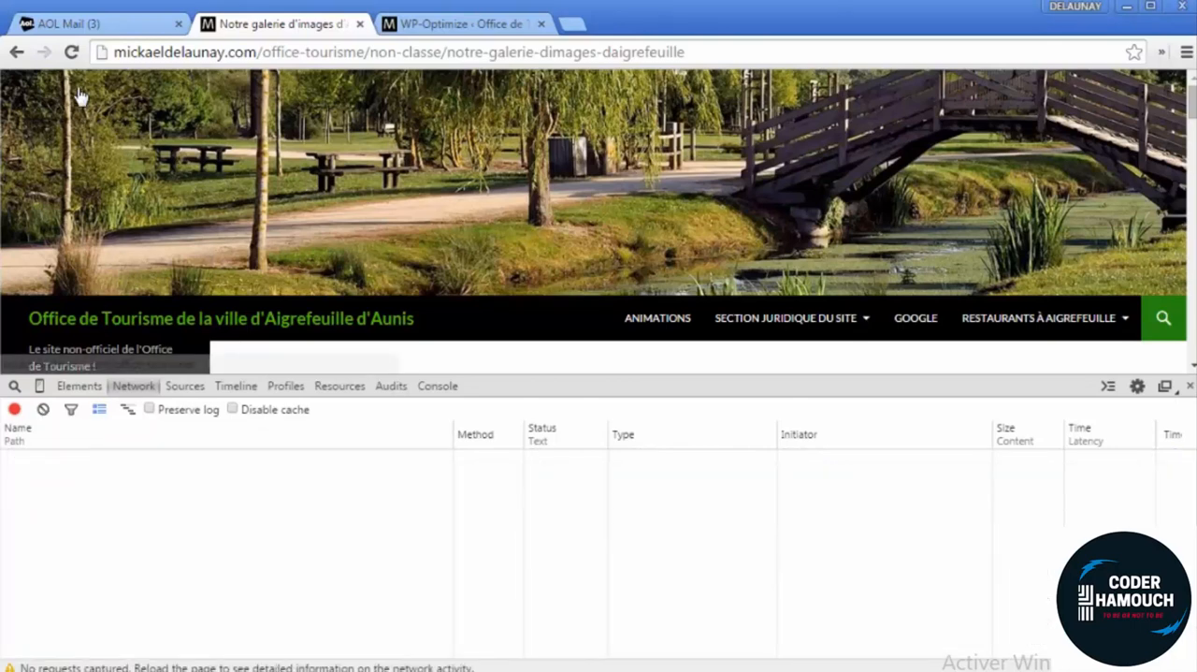
left_click(106, 153)
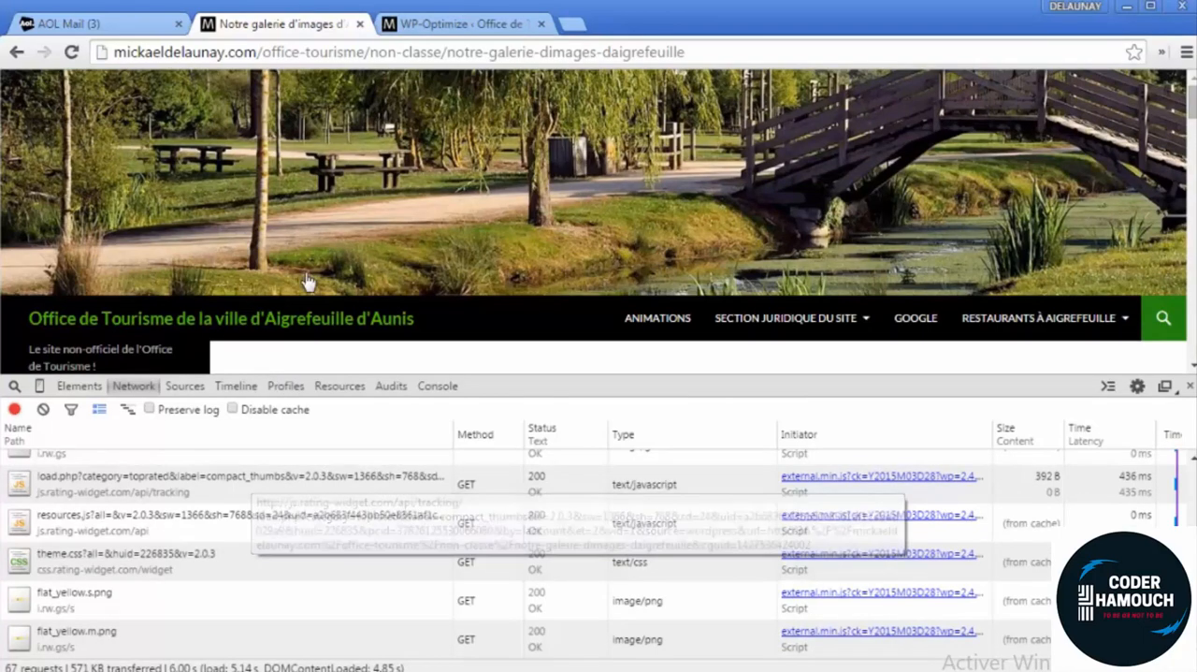
Return to the WP-Optimize page and review the deleted items and the database space gained
left_click(447, 28)
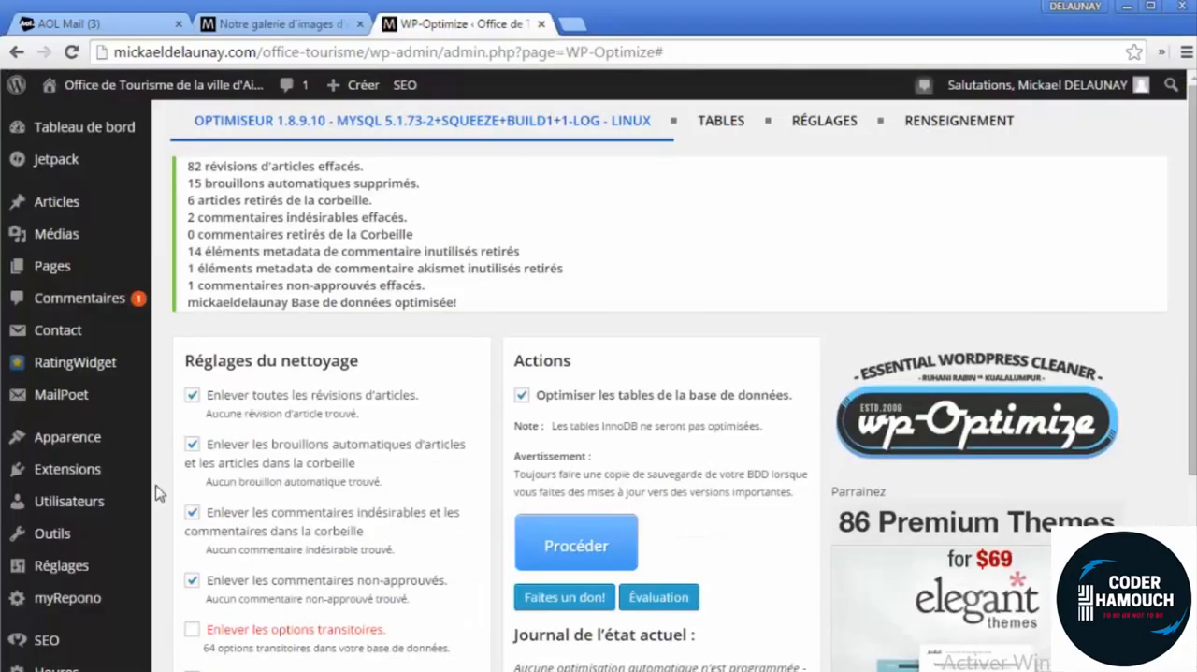
scroll(157, 493, "down", 3)
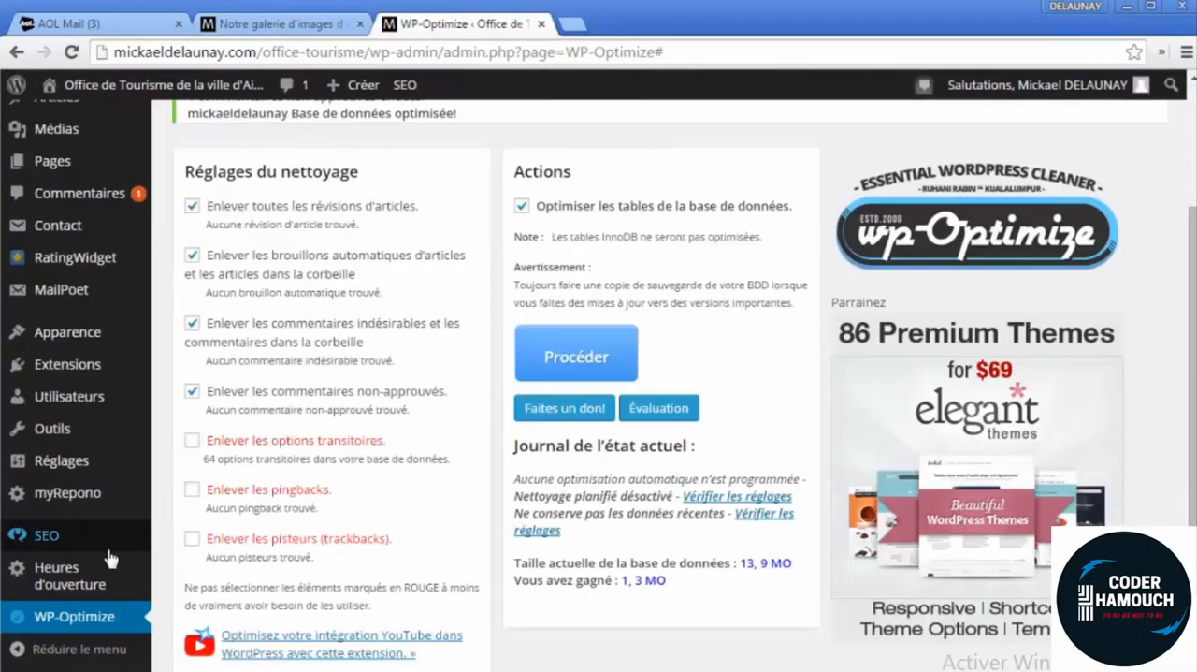
scroll(74, 542, "up", 3)
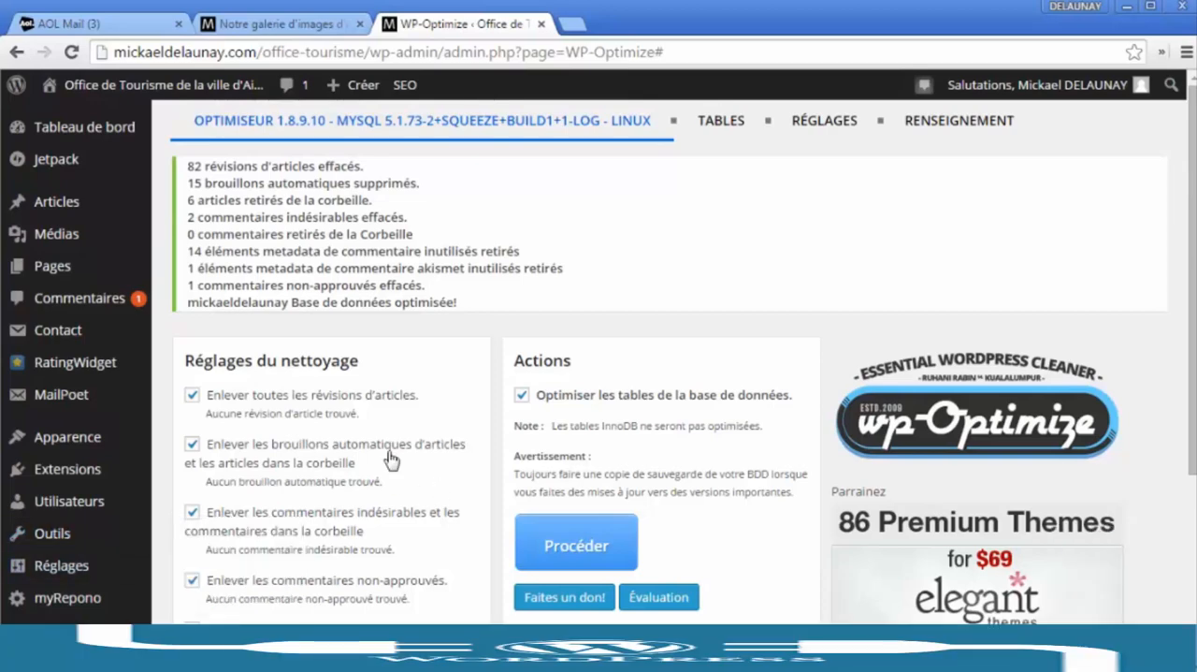